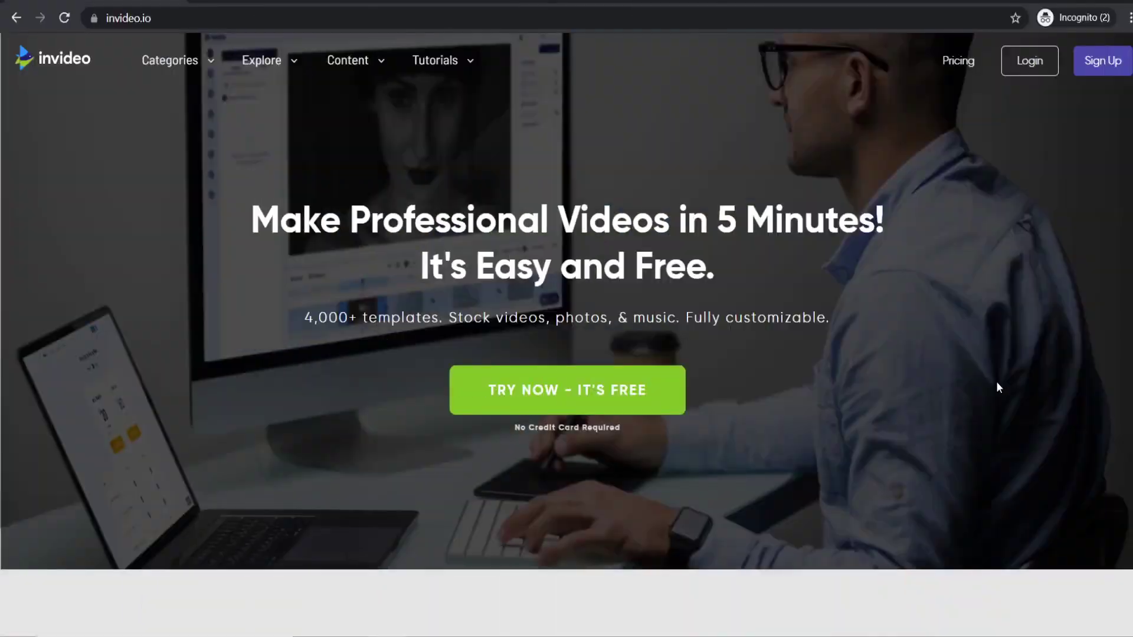
Start signing up for an invideo account from the home page.
{"action": "left_click", "coordinate": [1096, 66]}
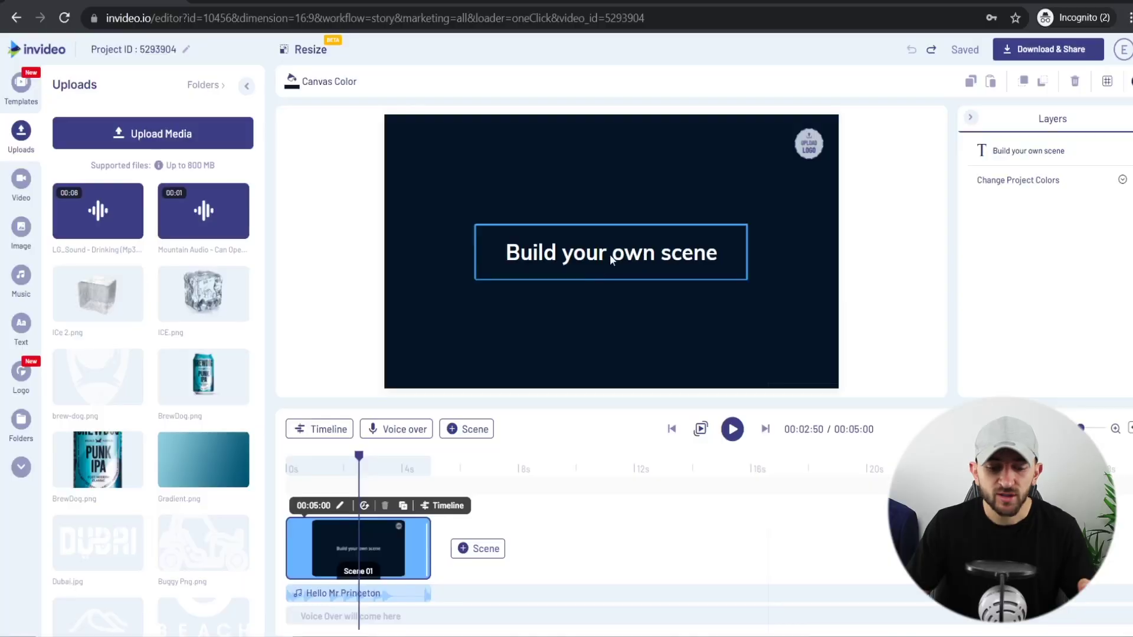
Remove the "Build your own scene" text and the logo placeholder from the scene.
{"action": "left_click", "coordinate": [610, 254]}
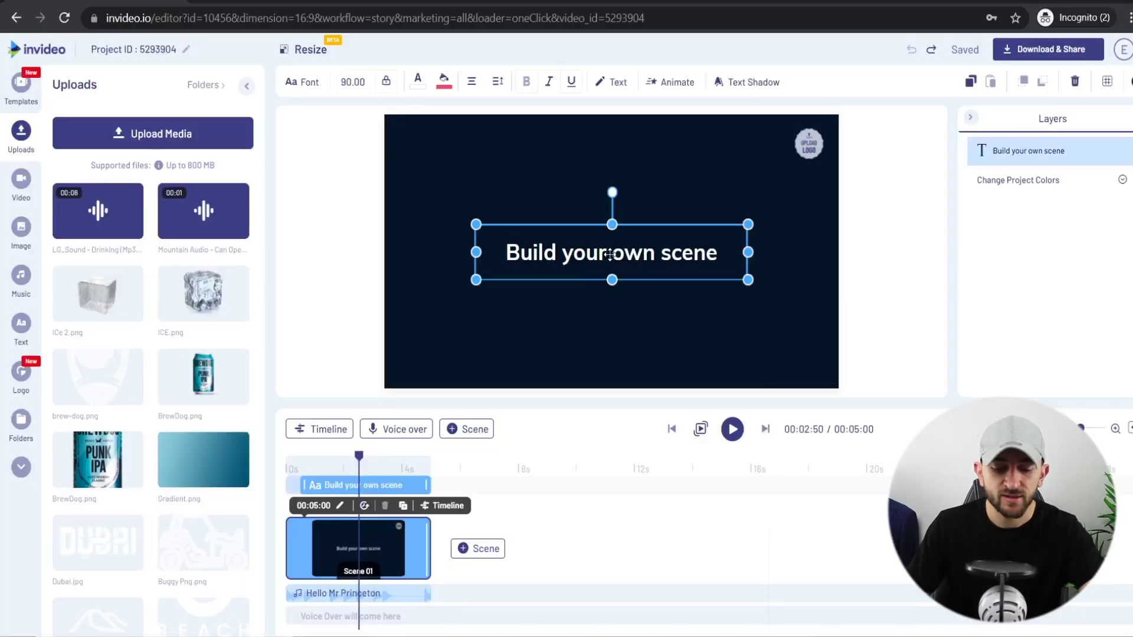
{"action": "key", "text": "Delete"}
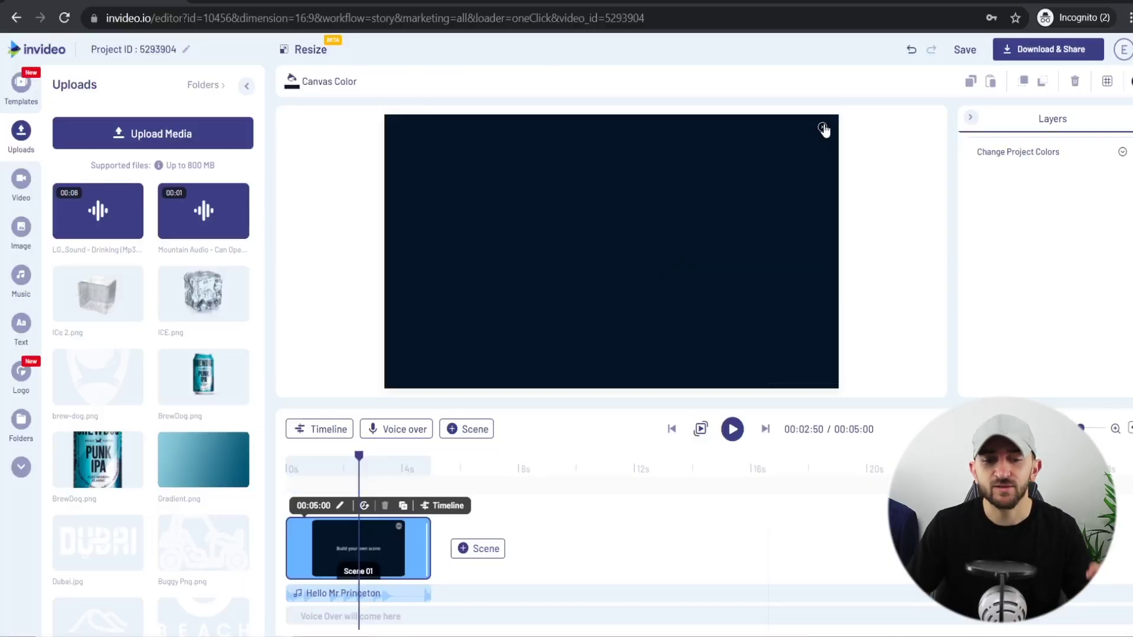
{"action": "left_click", "coordinate": [823, 127]}
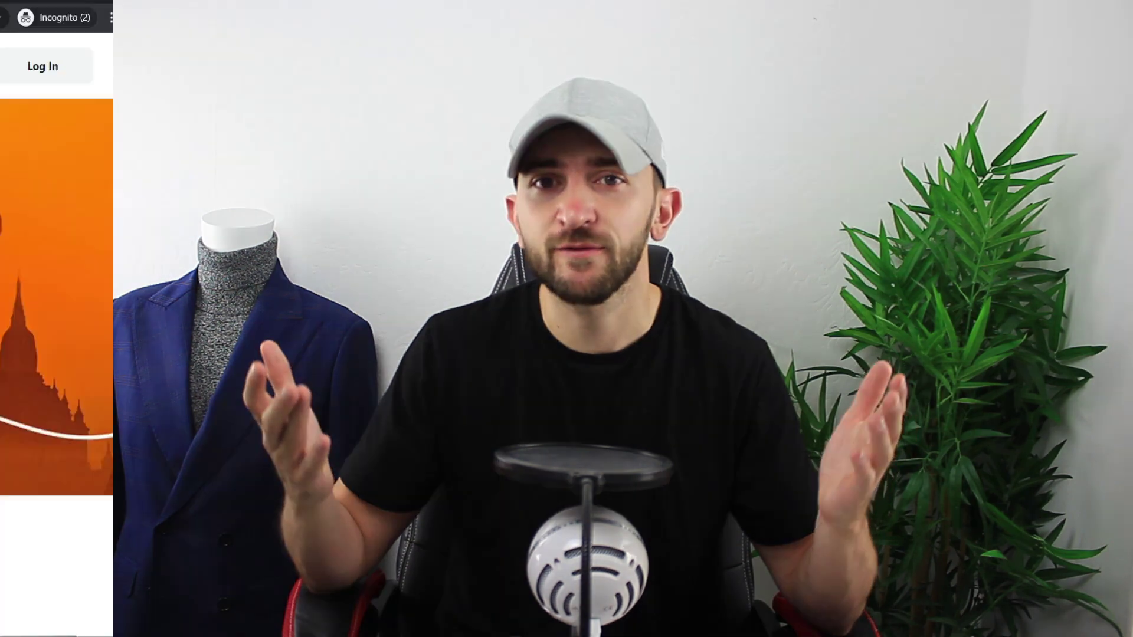
Switch to Vecteezy and search its vectors for "abstract background".
{"action": "type", "text": "ABSTRA"}
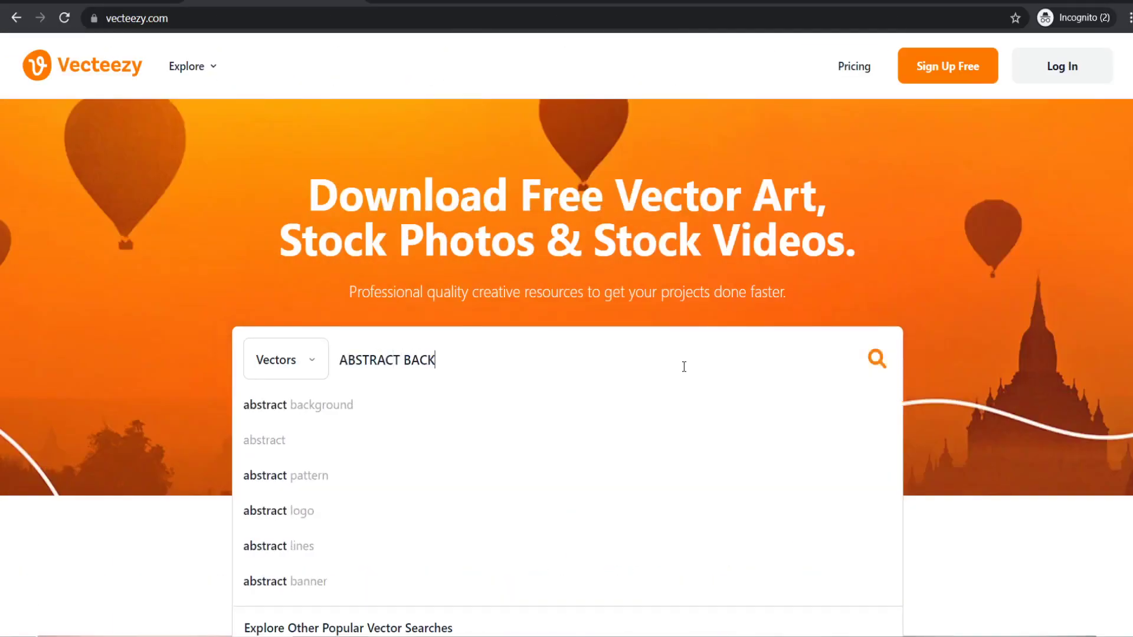
{"action": "type", "text": "CT BACK"}
{"action": "left_click", "coordinate": [578, 405]}
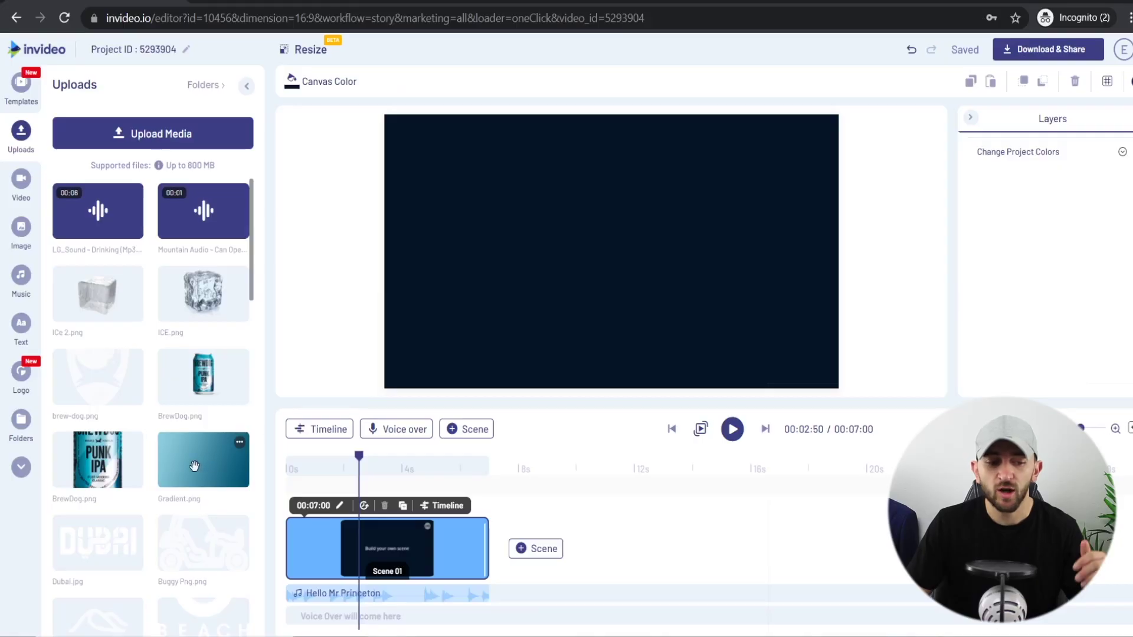
In invideo, place Gradient.png as the scene's full background and add the whole-can BrewDog.png as a layer in the canvas centre.
{"action": "left_click_drag", "start_coordinate": [195, 466], "coordinate": [483, 299]}
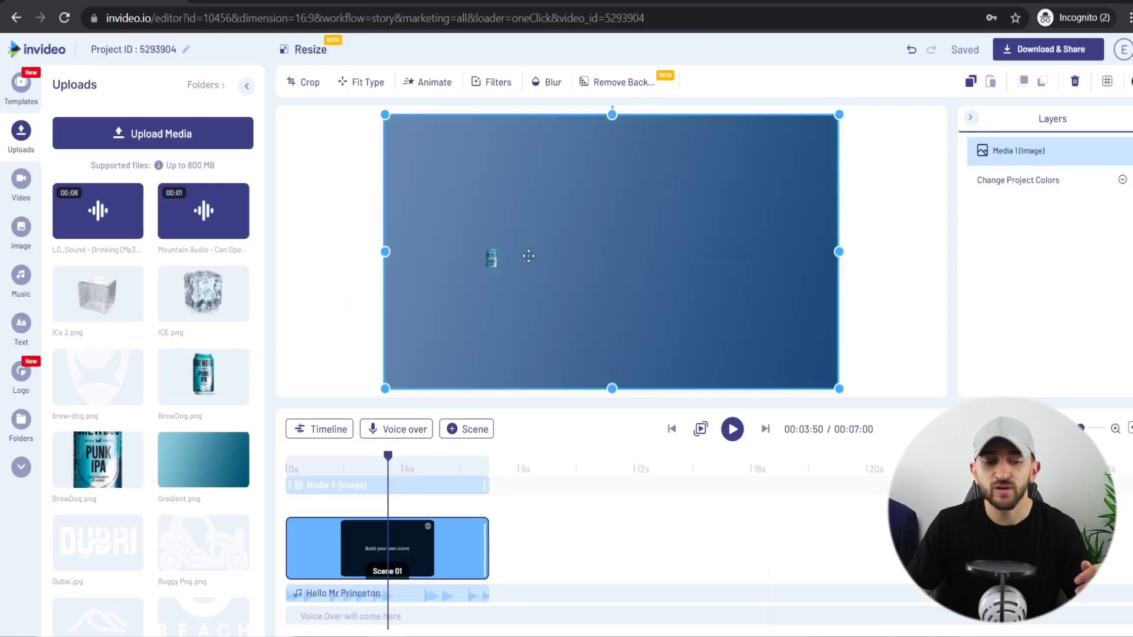
{"action": "left_click_drag", "start_coordinate": [529, 256], "coordinate": [575, 255]}
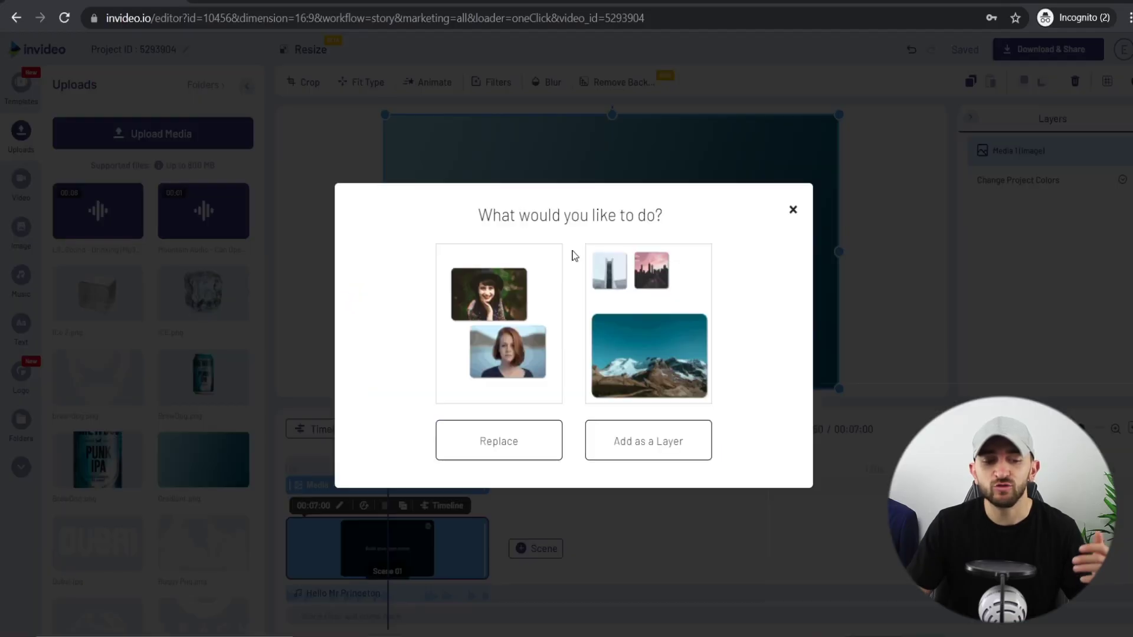
{"action": "left_click", "coordinate": [649, 437]}
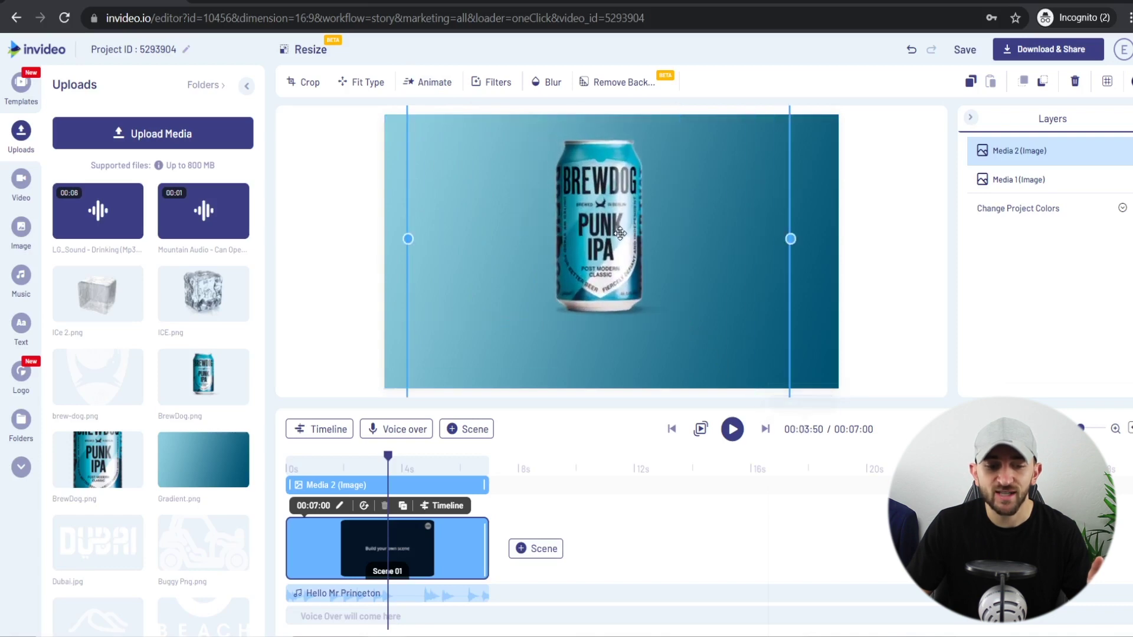
{"action": "left_click_drag", "start_coordinate": [616, 225], "coordinate": [628, 255]}
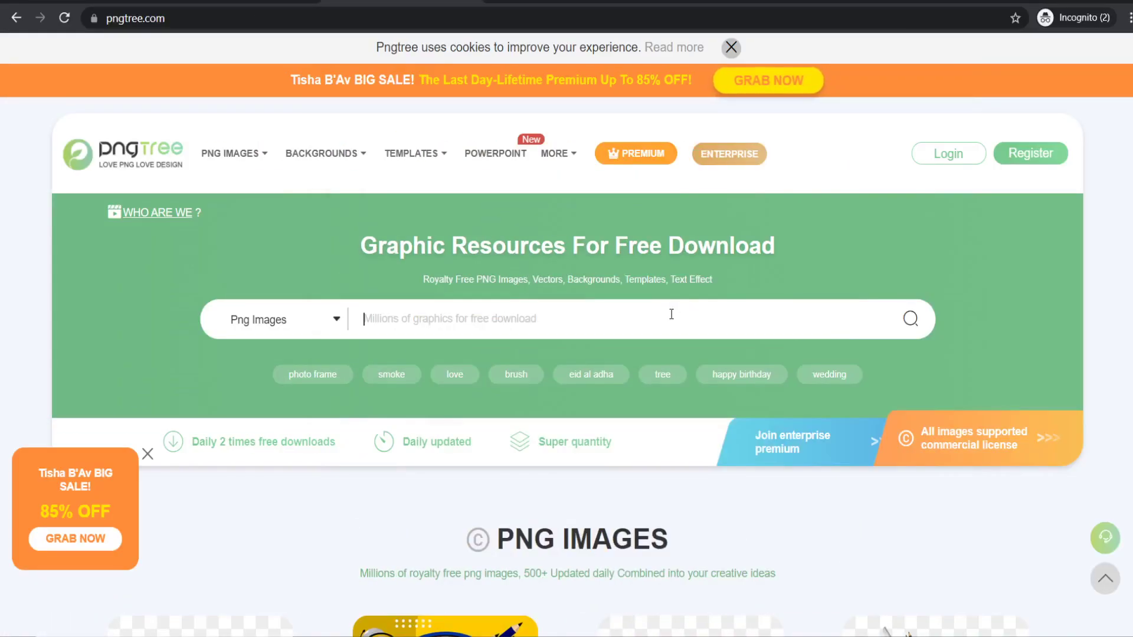
Search Pngtree for "ICE CUBE" PNG images, and add ICE.png to the invideo scene as a layer.
{"action": "type", "text": "ICE CUBE"}
{"action": "key", "text": "Return"}
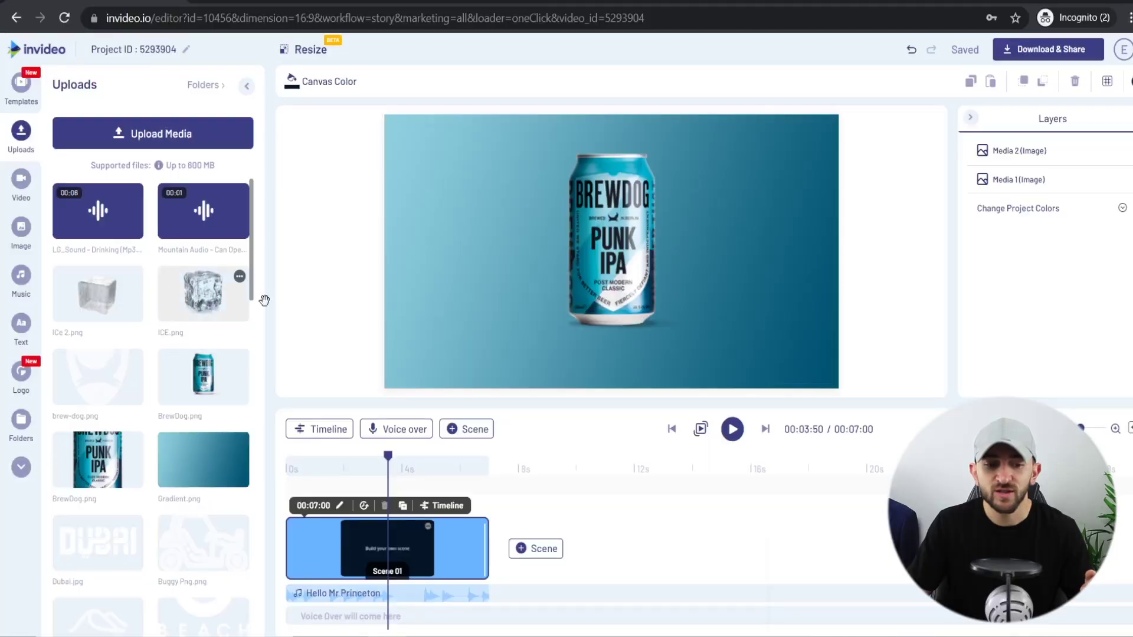
{"action": "left_click_drag", "start_coordinate": [264, 300], "coordinate": [549, 331]}
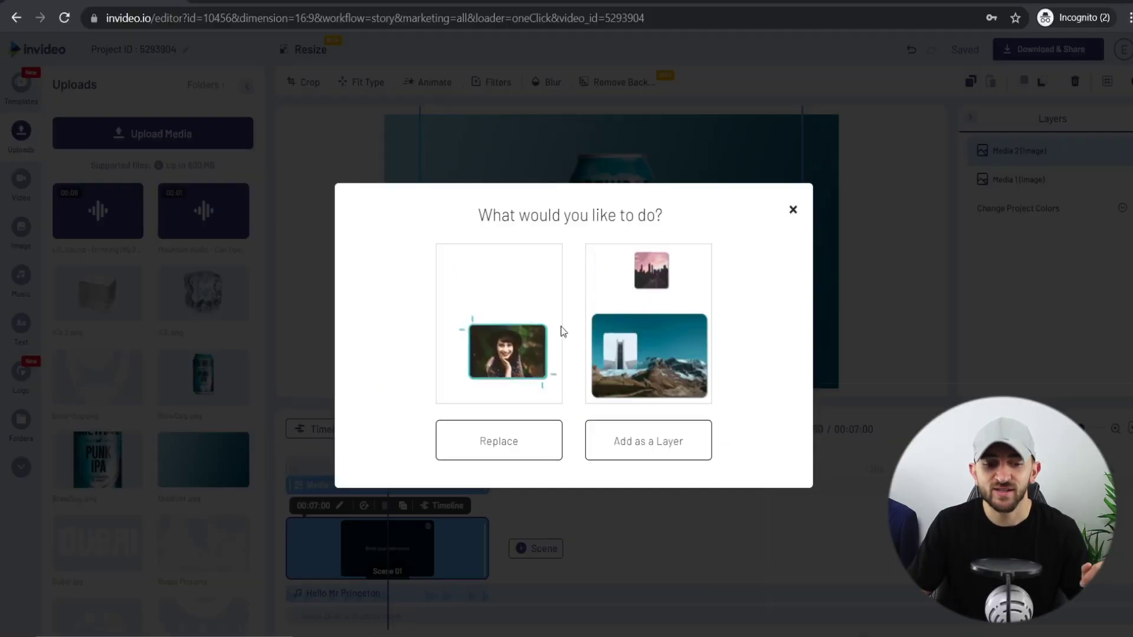
{"action": "left_click", "coordinate": [668, 435]}
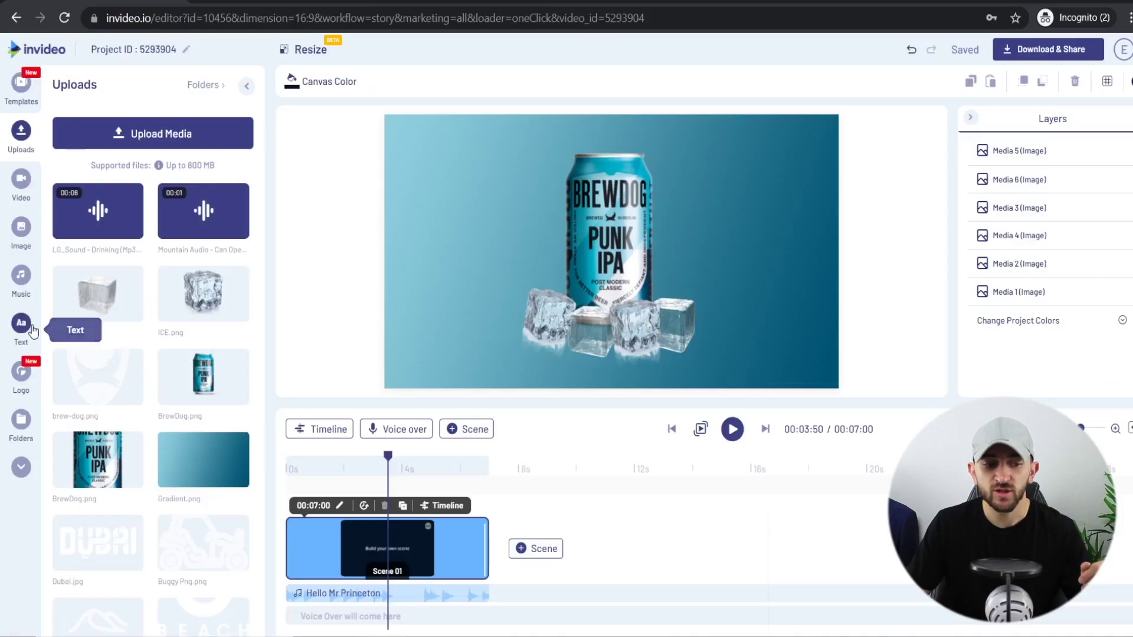
Add a heading reading "OUR FRESH NEW TASTE" and place it on the empty background to the right of the can.
{"action": "left_click", "coordinate": [32, 331]}
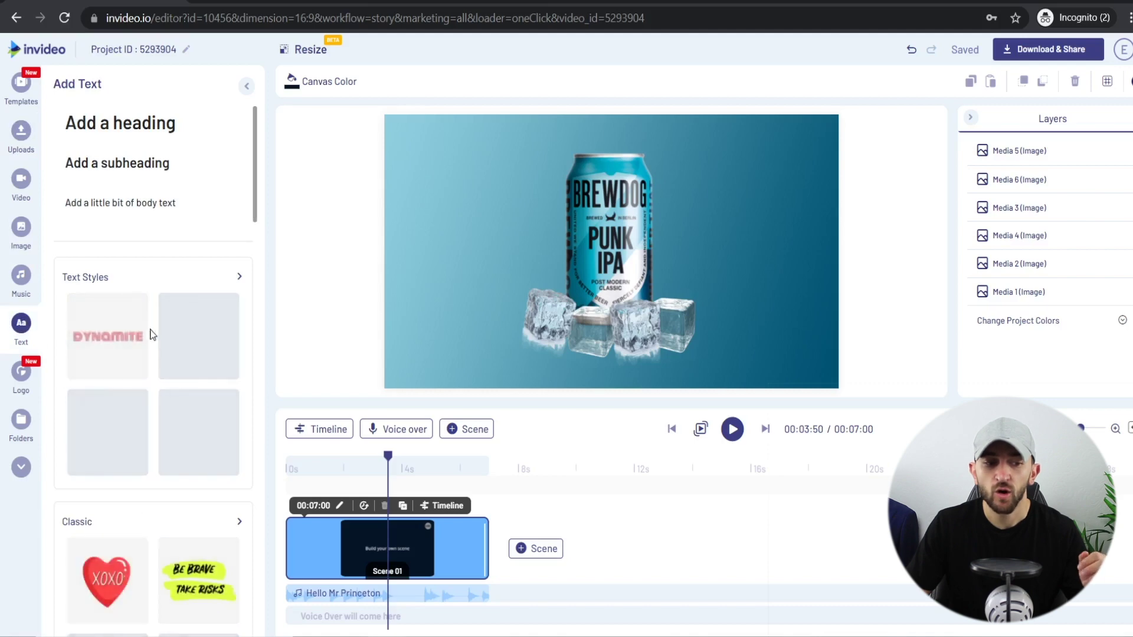
{"action": "left_click", "coordinate": [130, 134]}
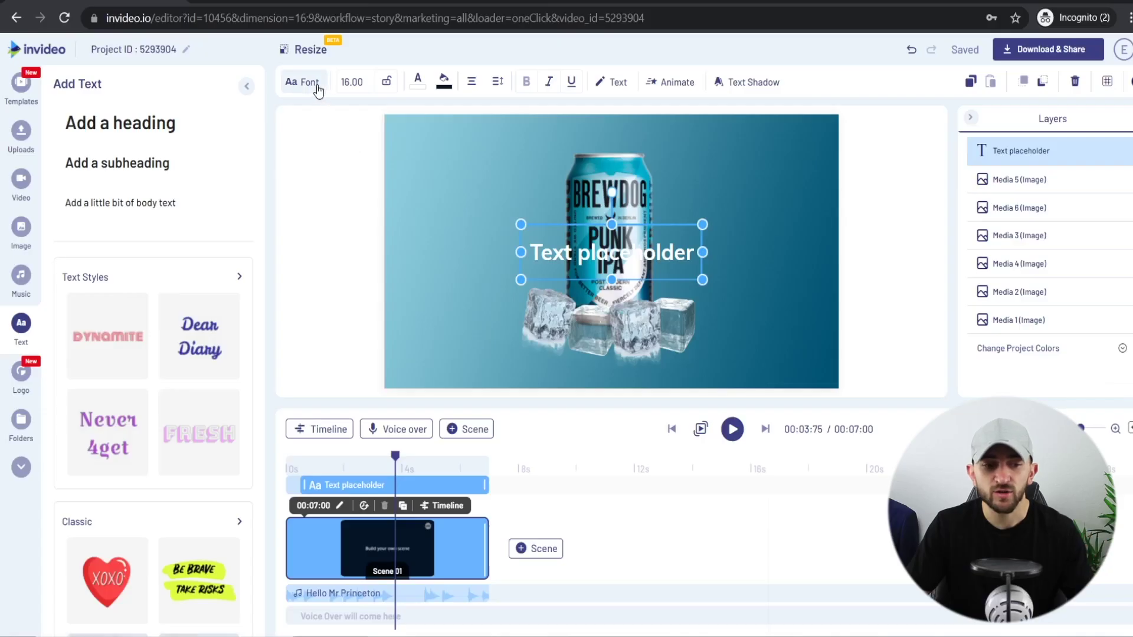
{"action": "left_click", "coordinate": [318, 89]}
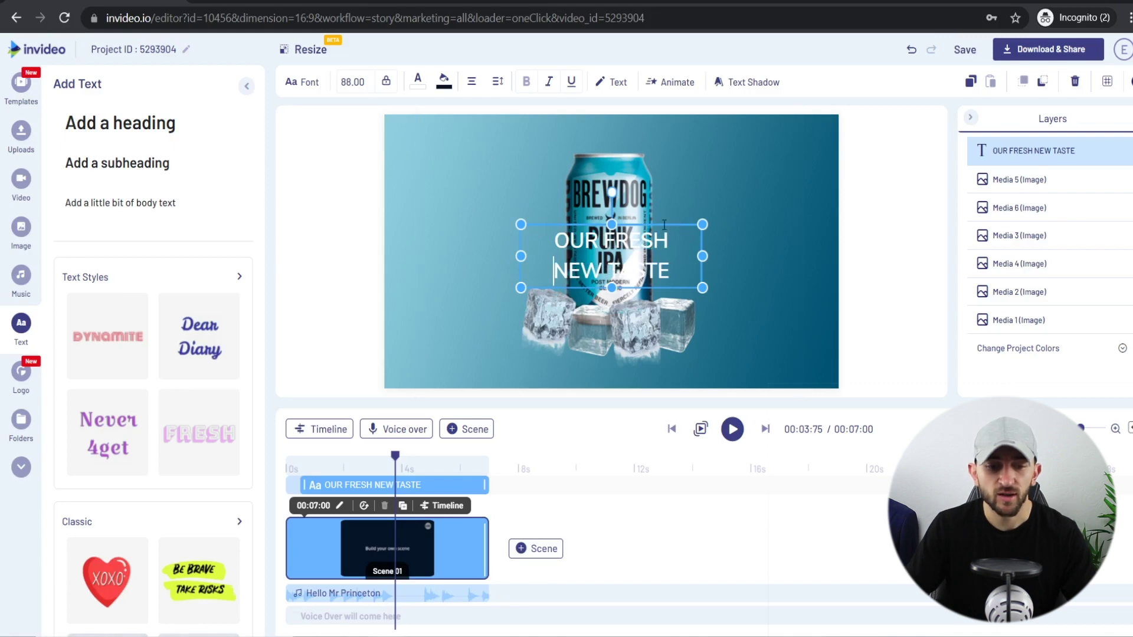
{"action": "left_click", "coordinate": [831, 271]}
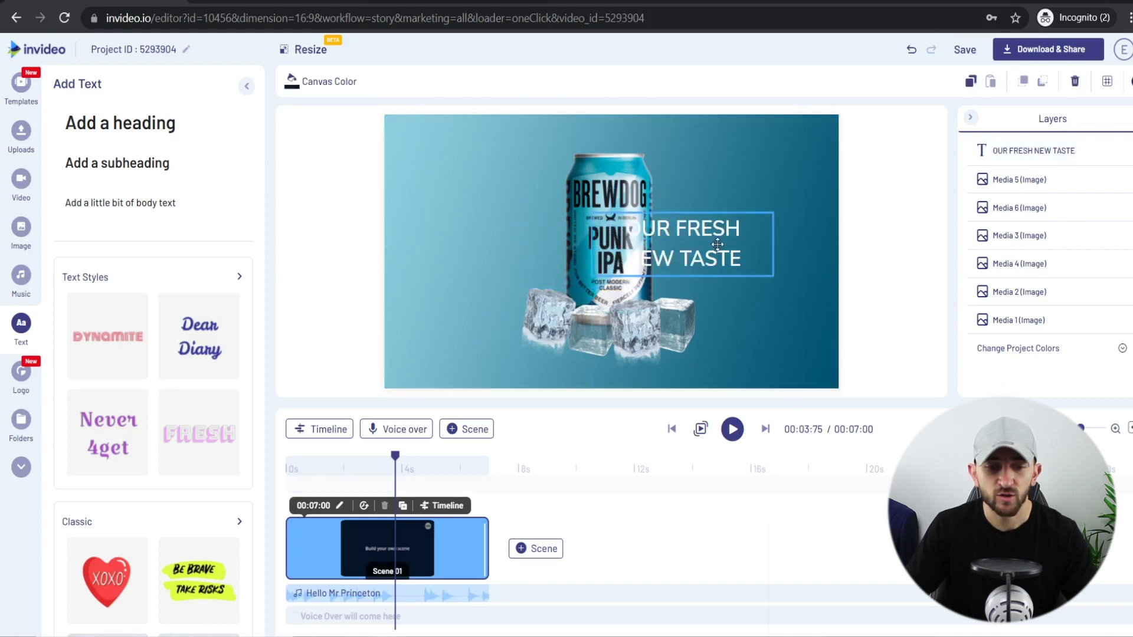
{"action": "left_click_drag", "start_coordinate": [718, 243], "coordinate": [745, 243]}
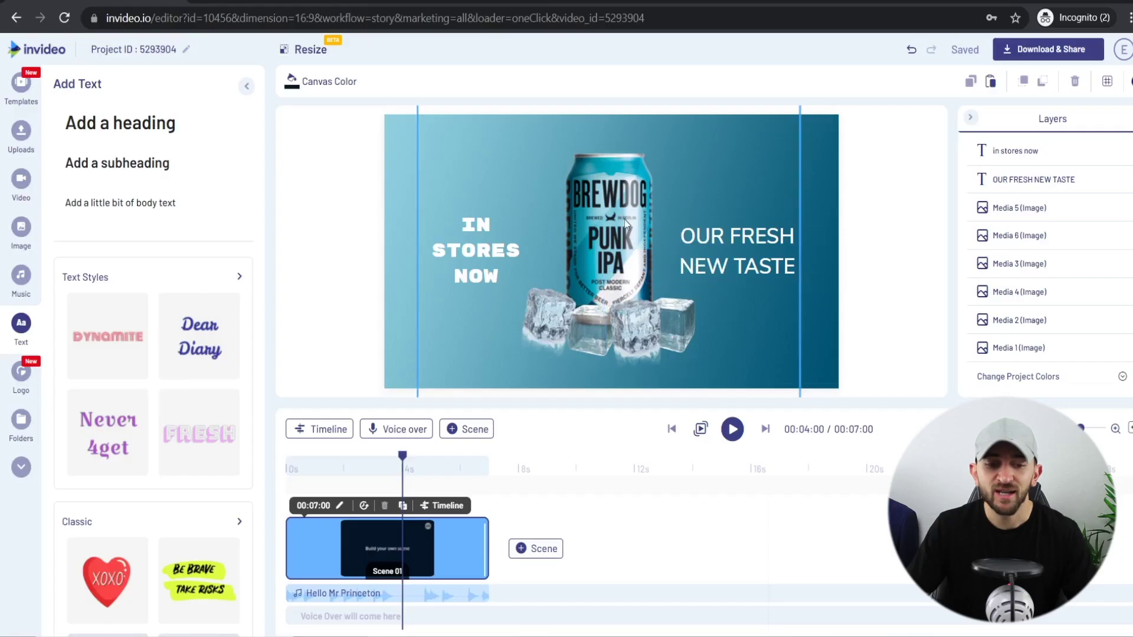
Animate the can image with a Fade From Up entrance and a Zoom In in-place animation.
{"action": "left_click", "coordinate": [608, 210]}
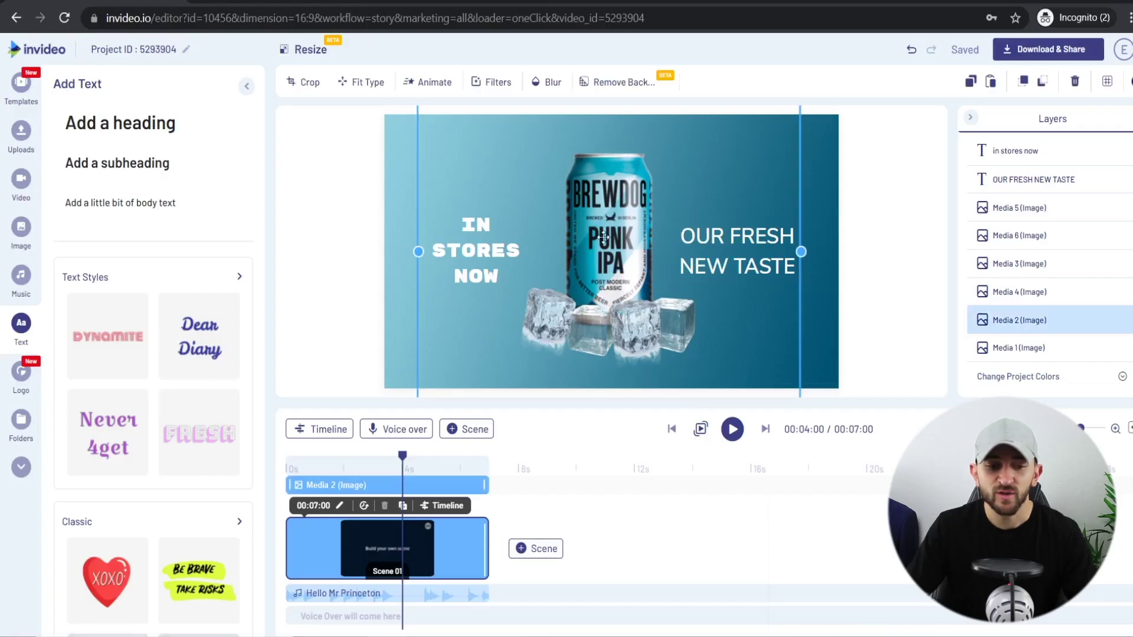
{"action": "left_click", "coordinate": [434, 83]}
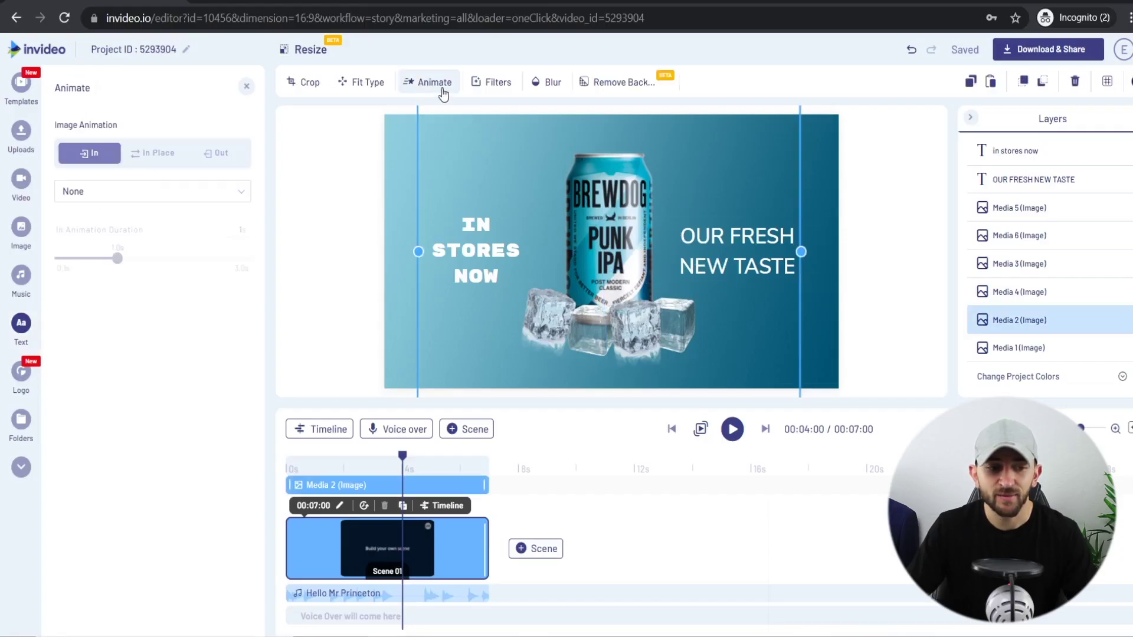
{"action": "left_click", "coordinate": [117, 195]}
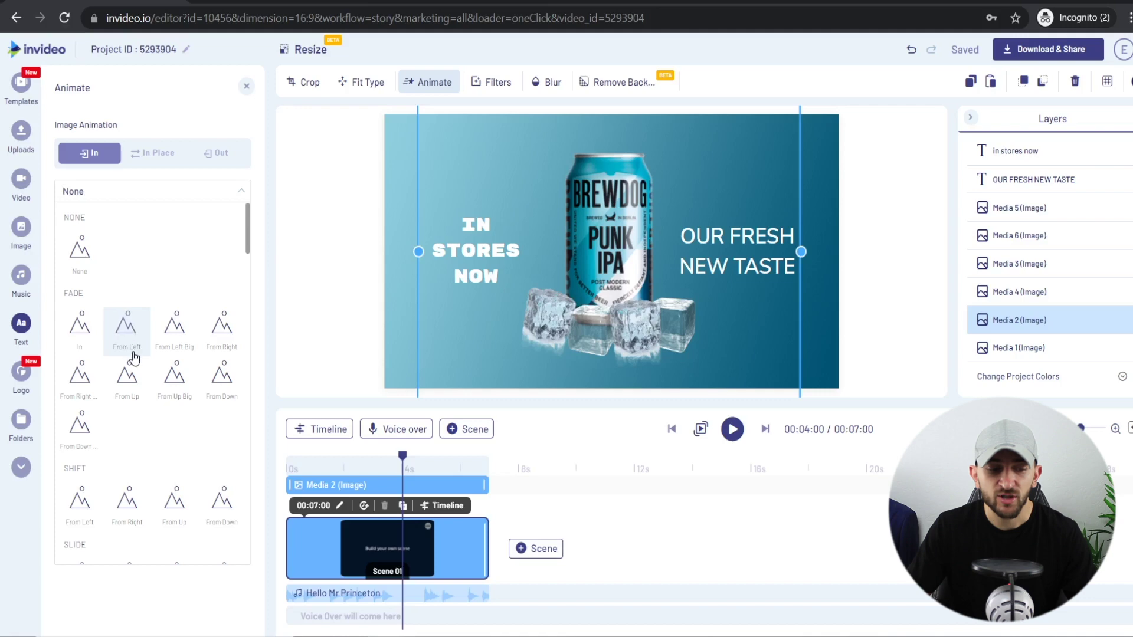
{"action": "left_click", "coordinate": [125, 388]}
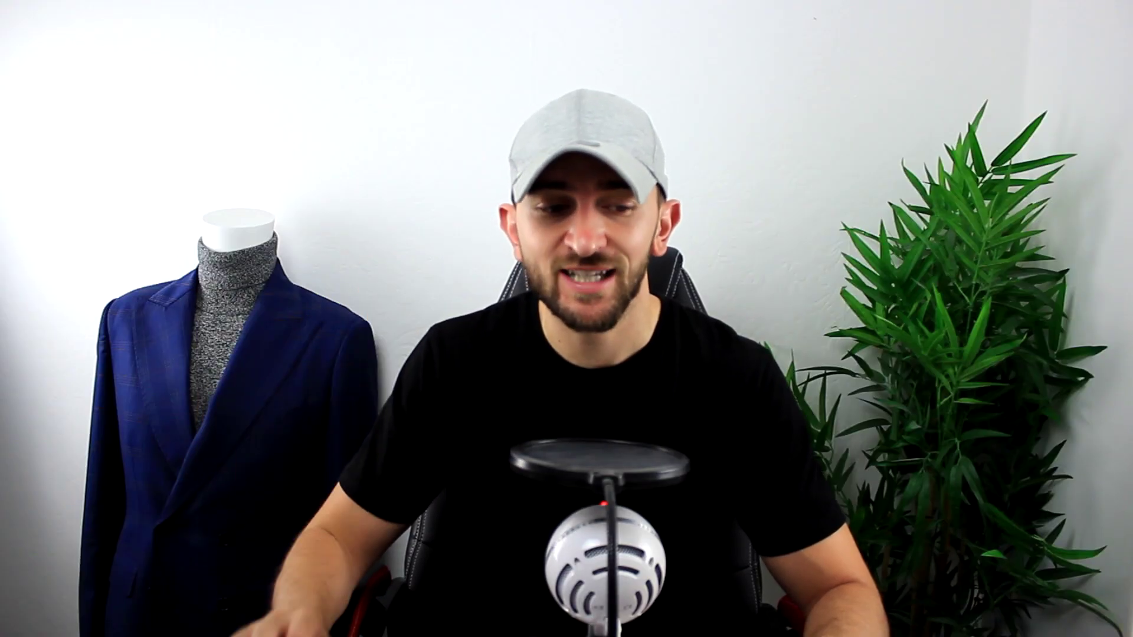
{"action": "left_click", "coordinate": [165, 158]}
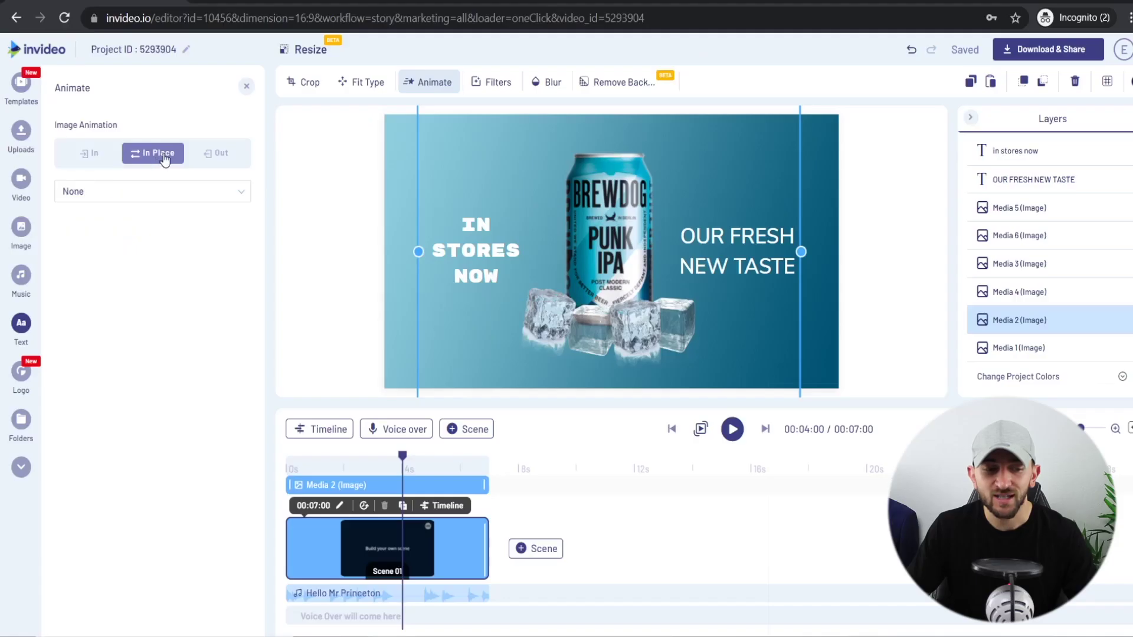
{"action": "left_click", "coordinate": [113, 195]}
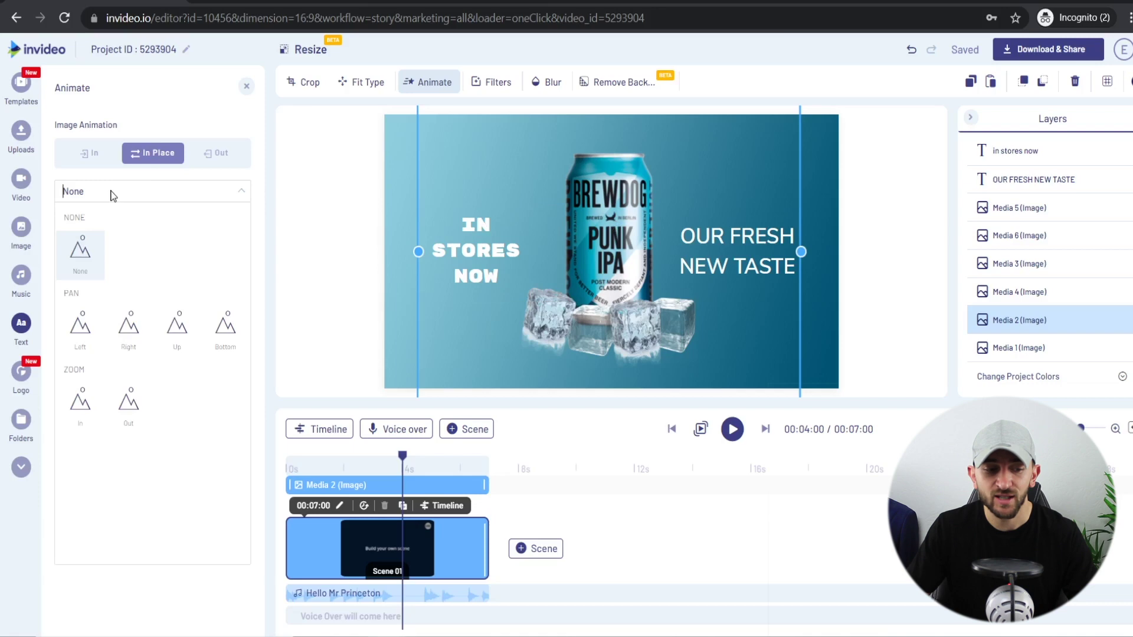
{"action": "left_click", "coordinate": [78, 416]}
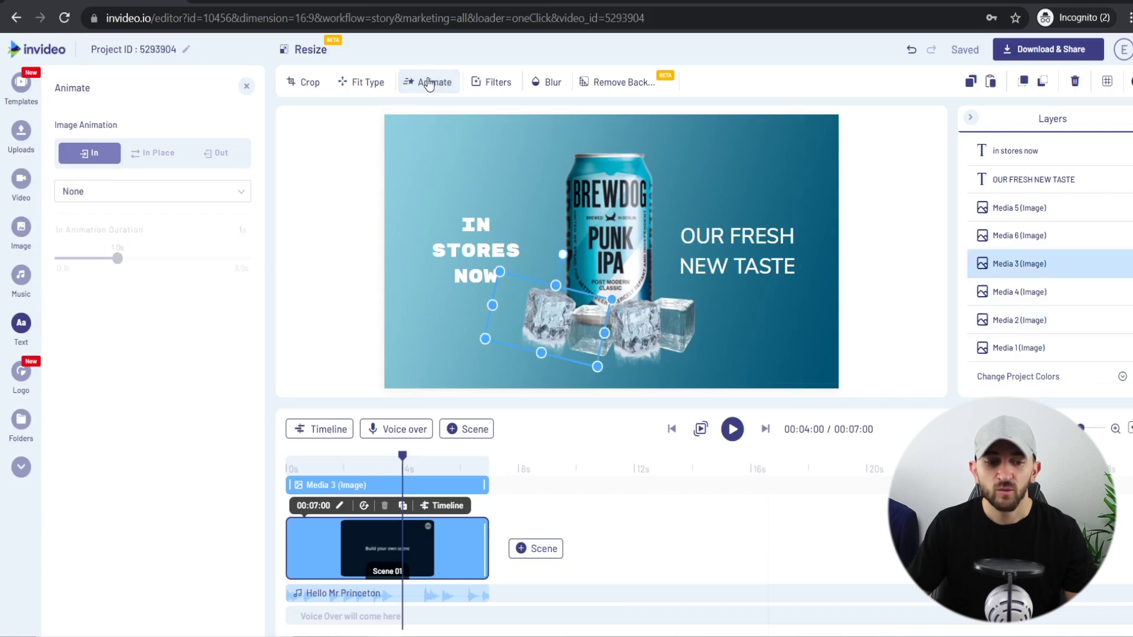
Give the leftmost ice cube The Flight From Left as its entrance animation.
{"action": "left_click", "coordinate": [147, 191]}
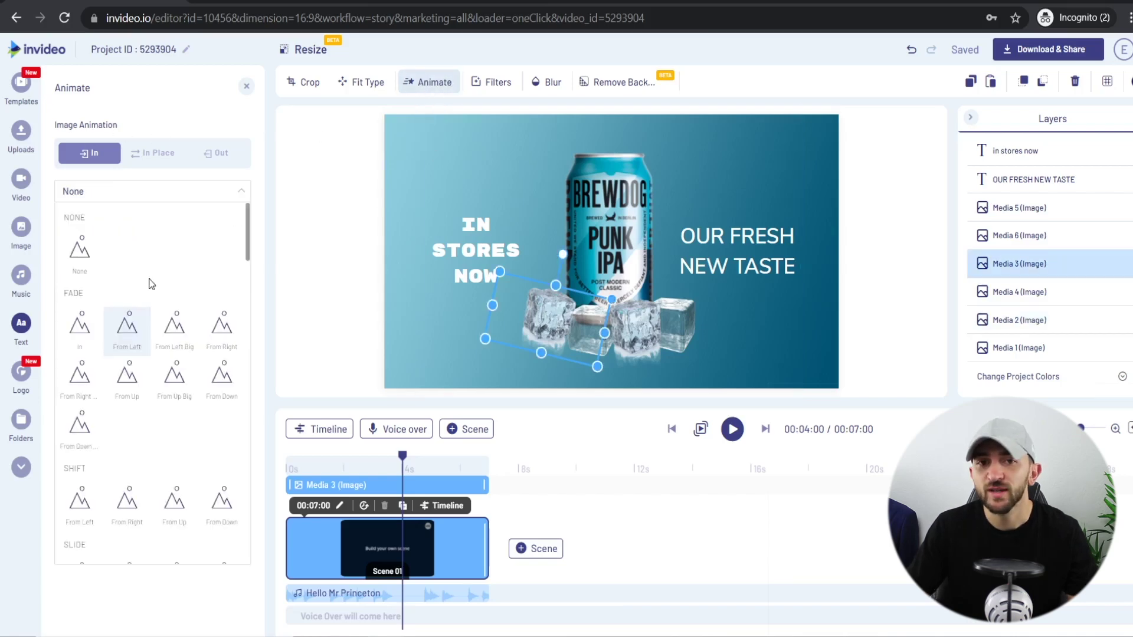
{"action": "scroll", "coordinate": [149, 284], "scroll_direction": "down", "scroll_amount": 10}
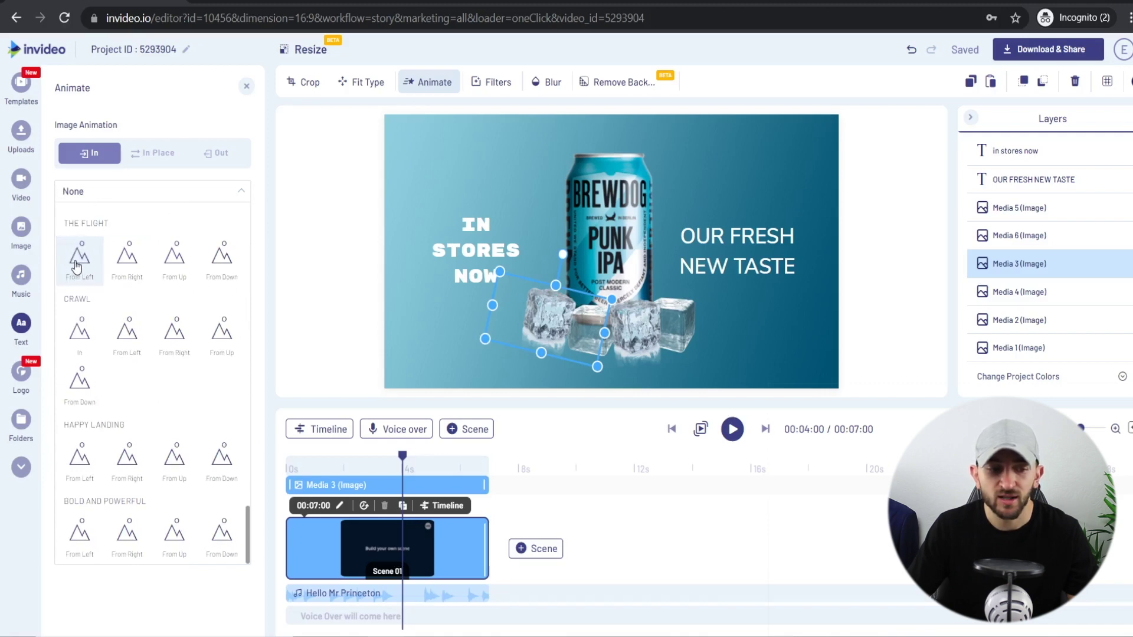
{"action": "left_click", "coordinate": [78, 263]}
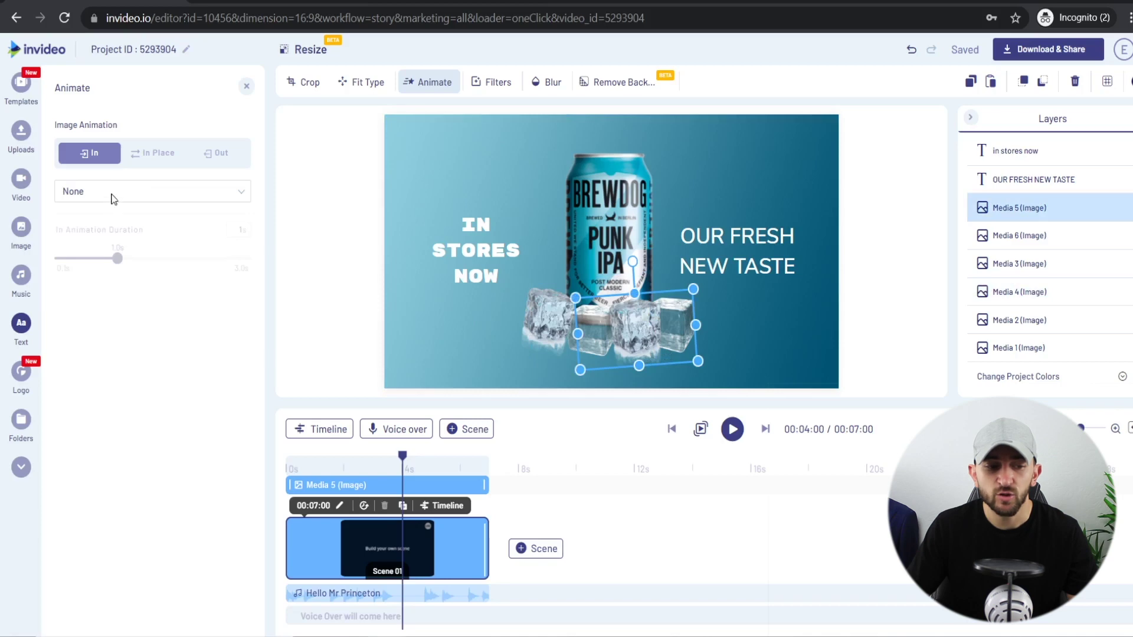
Give the third ice cube from the left The Flight From Right as its entrance animation.
{"action": "left_click", "coordinate": [114, 199]}
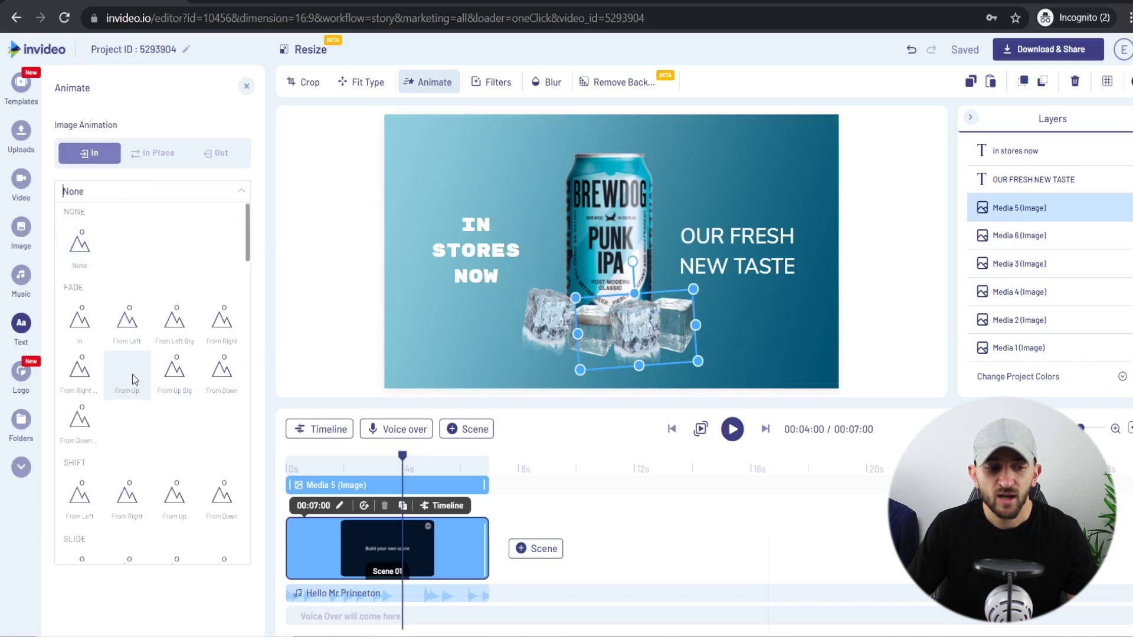
{"action": "scroll", "coordinate": [147, 384], "scroll_direction": "down", "scroll_amount": 10}
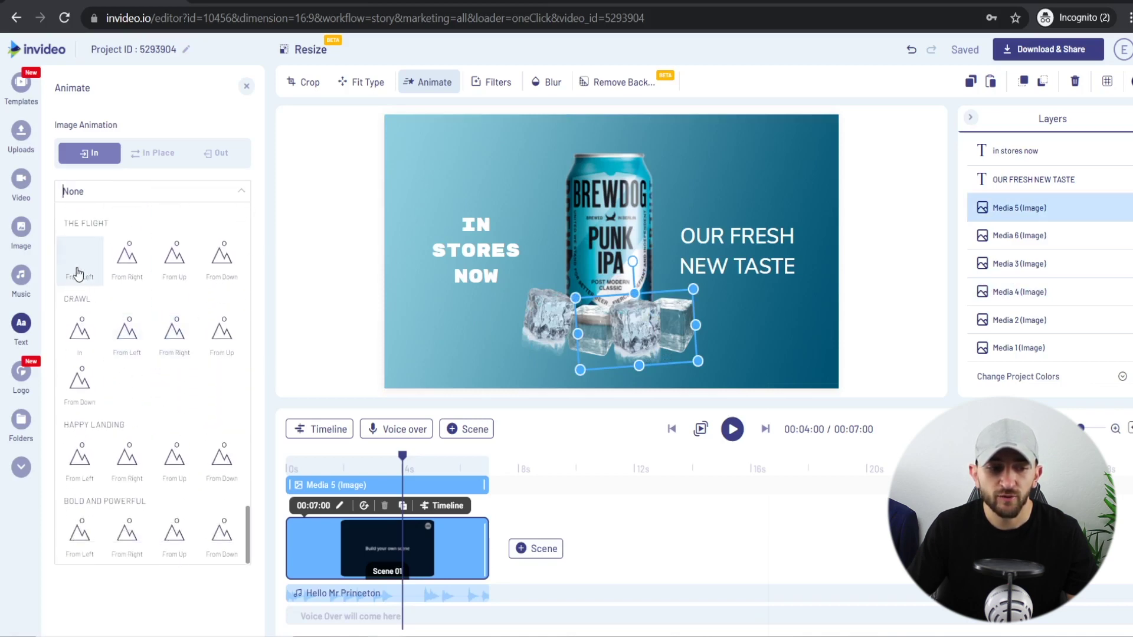
{"action": "left_click", "coordinate": [132, 271]}
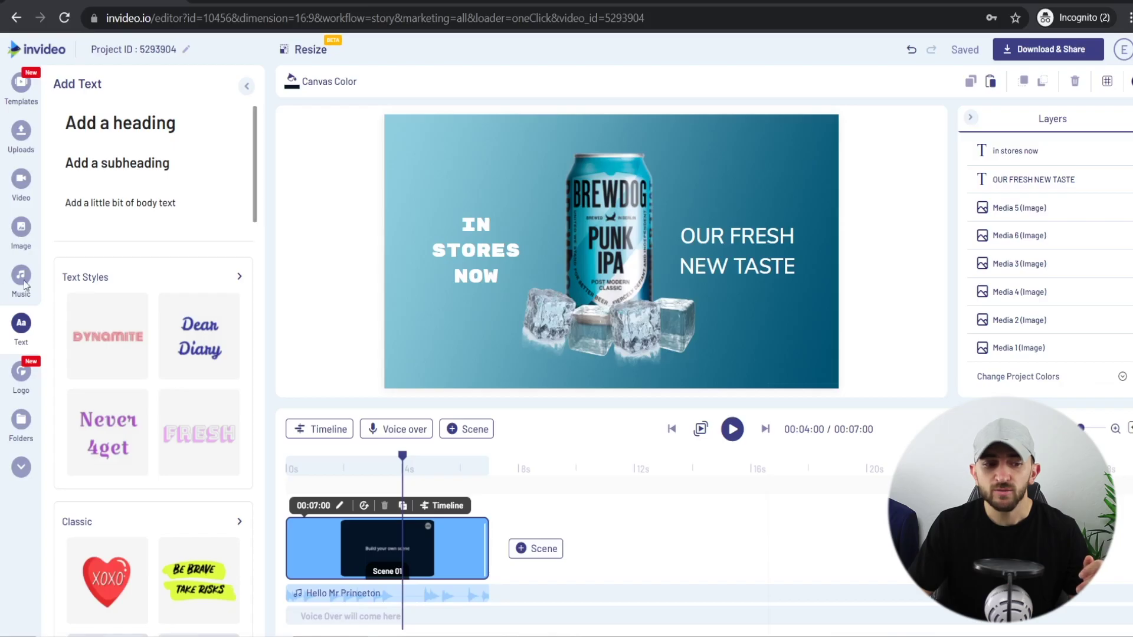
Search the music library for "cool" and replace the video's music with the track Rocking Cool Advert.
{"action": "left_click", "coordinate": [16, 288]}
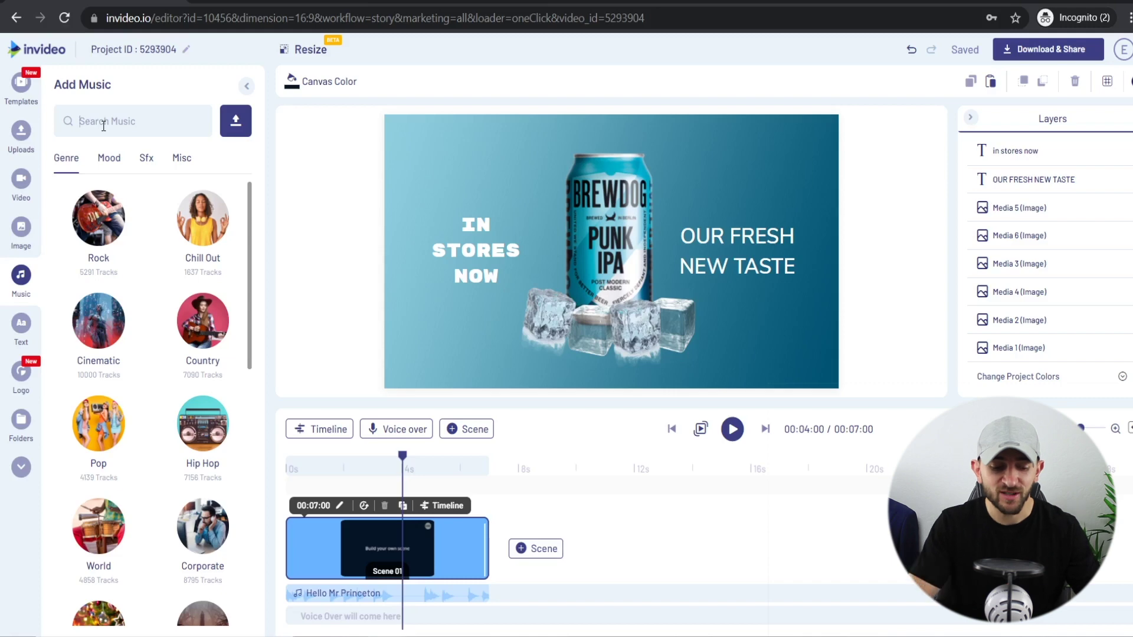
{"action": "key", "text": "Return"}
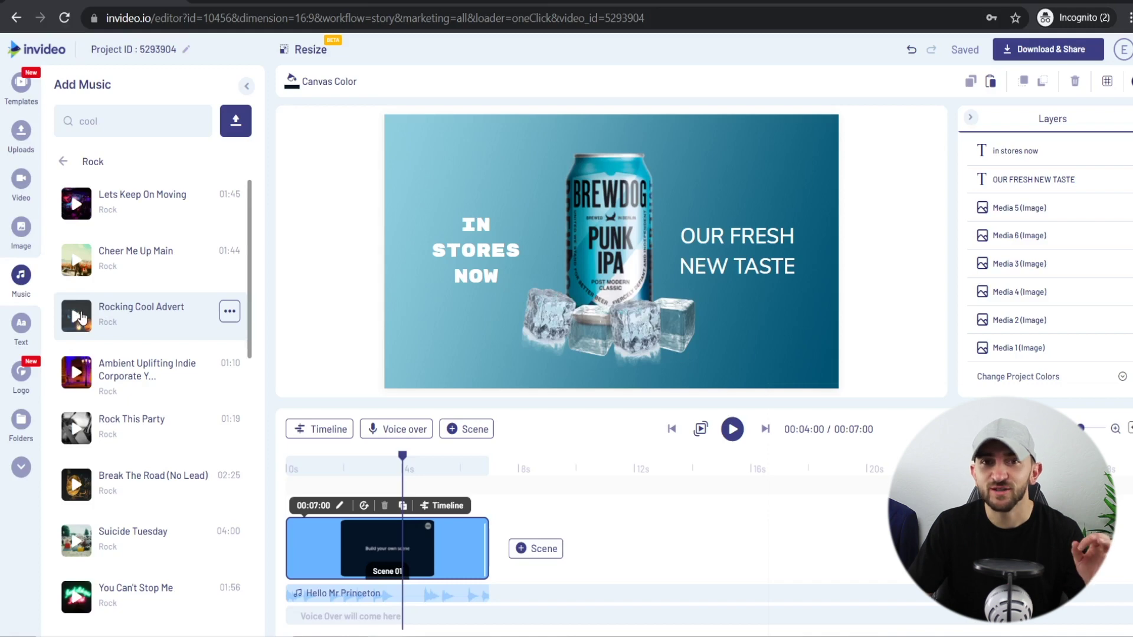
{"action": "left_click", "coordinate": [230, 315]}
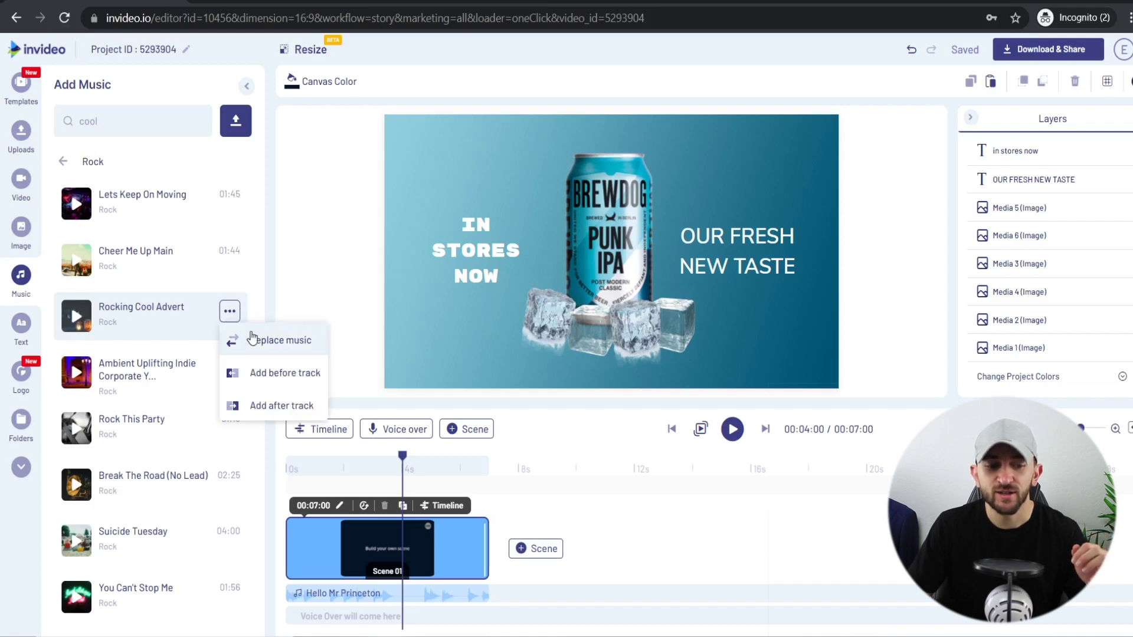
{"action": "left_click", "coordinate": [252, 336]}
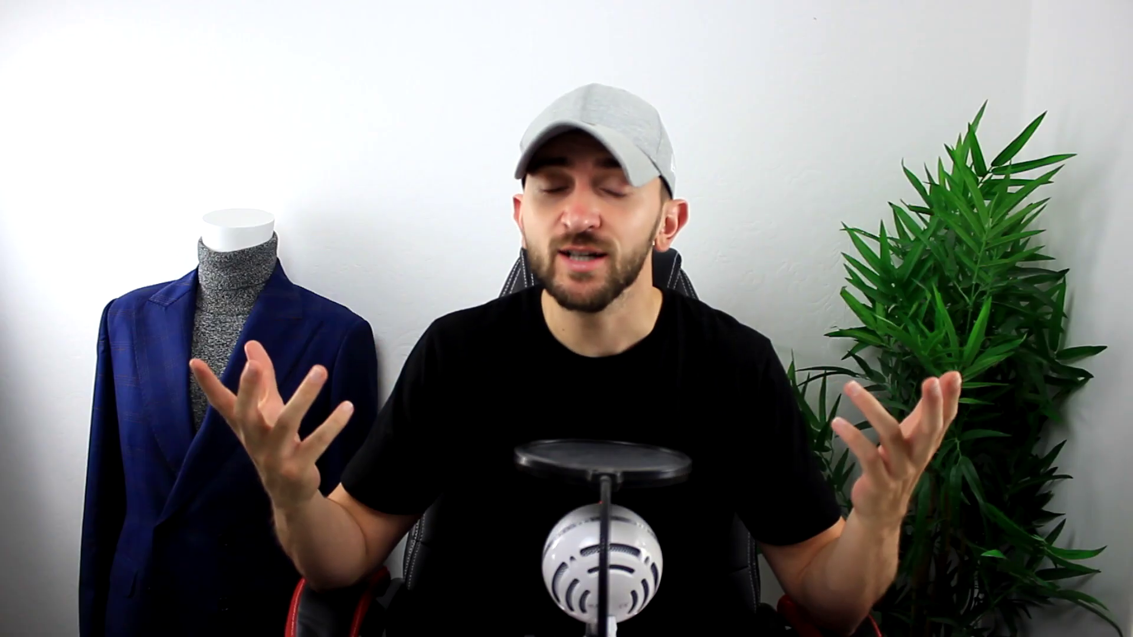
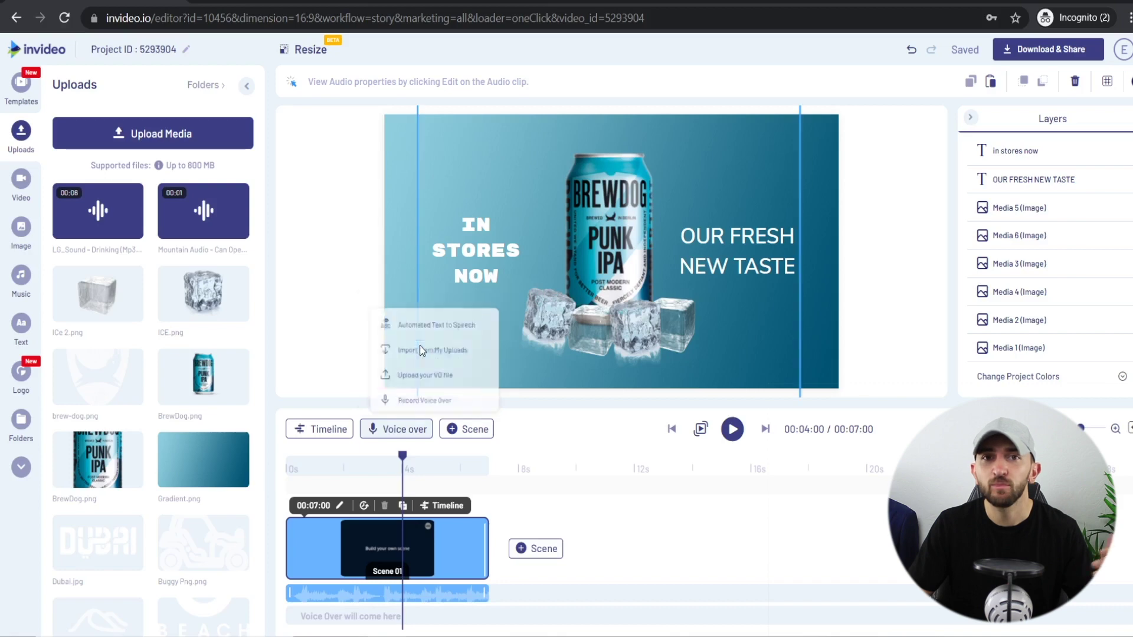
Add the uploaded Mountain Audio can-opening sound and the LG_Sound - Drinking sound to the video's voice-over track.
{"action": "left_click", "coordinate": [359, 184]}
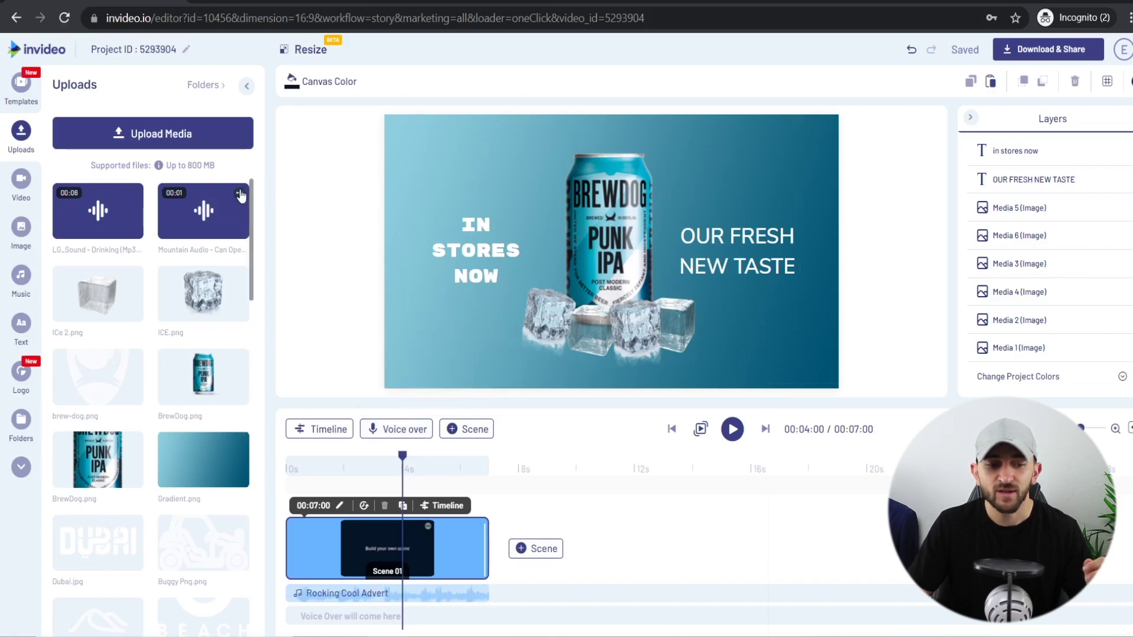
{"action": "left_click", "coordinate": [240, 194]}
{"action": "left_click", "coordinate": [284, 218]}
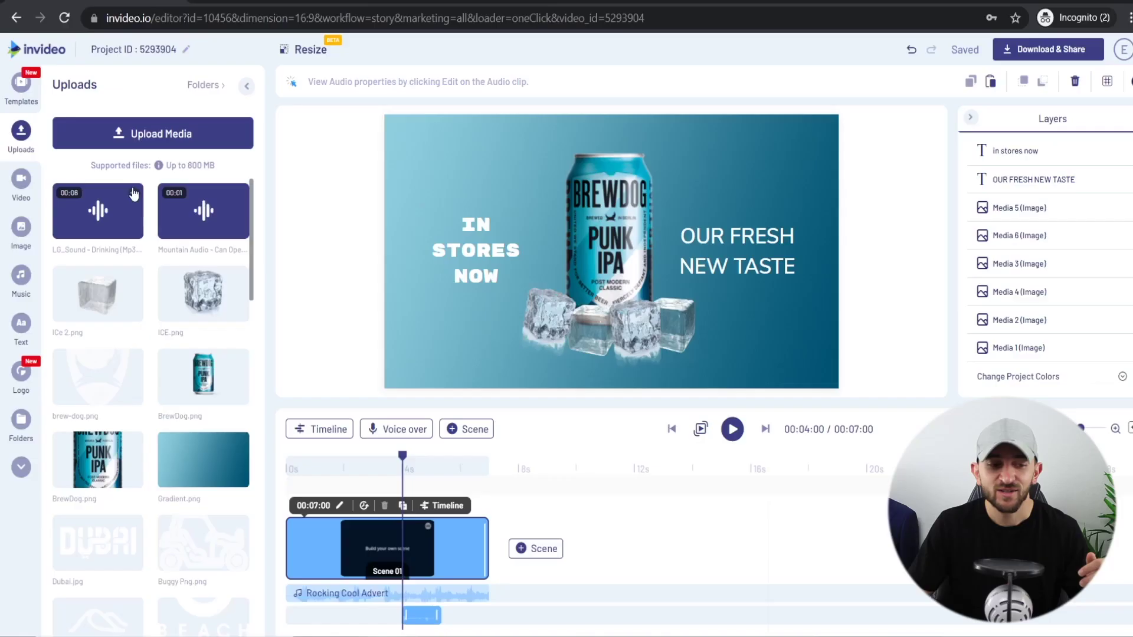
{"action": "left_click", "coordinate": [134, 193]}
{"action": "left_click", "coordinate": [168, 218]}
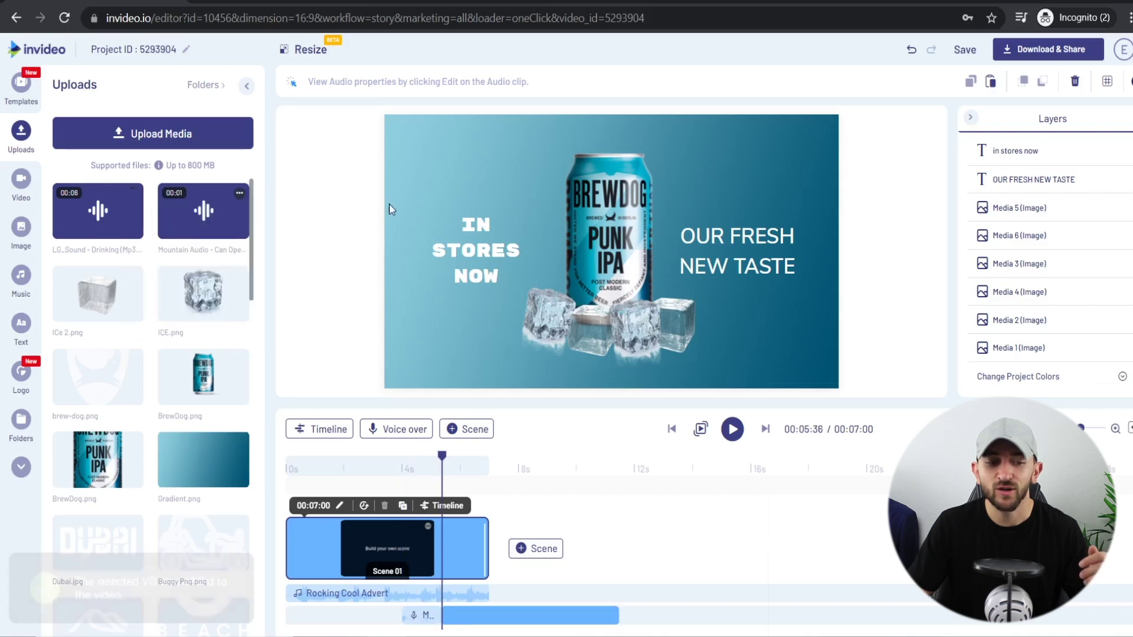
Move the can-opening sound earlier on the voice-over track so it starts at about 3.49 s.
{"action": "left_click", "coordinate": [1115, 431]}
{"action": "left_click", "coordinate": [1115, 430]}
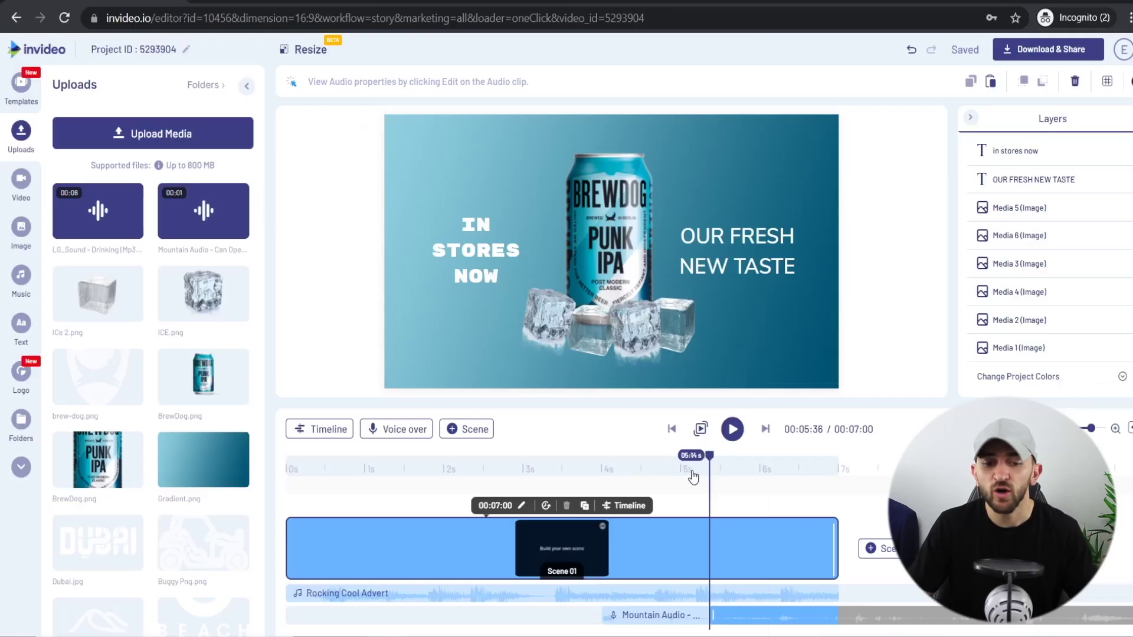
{"action": "left_click_drag", "start_coordinate": [706, 475], "coordinate": [590, 467]}
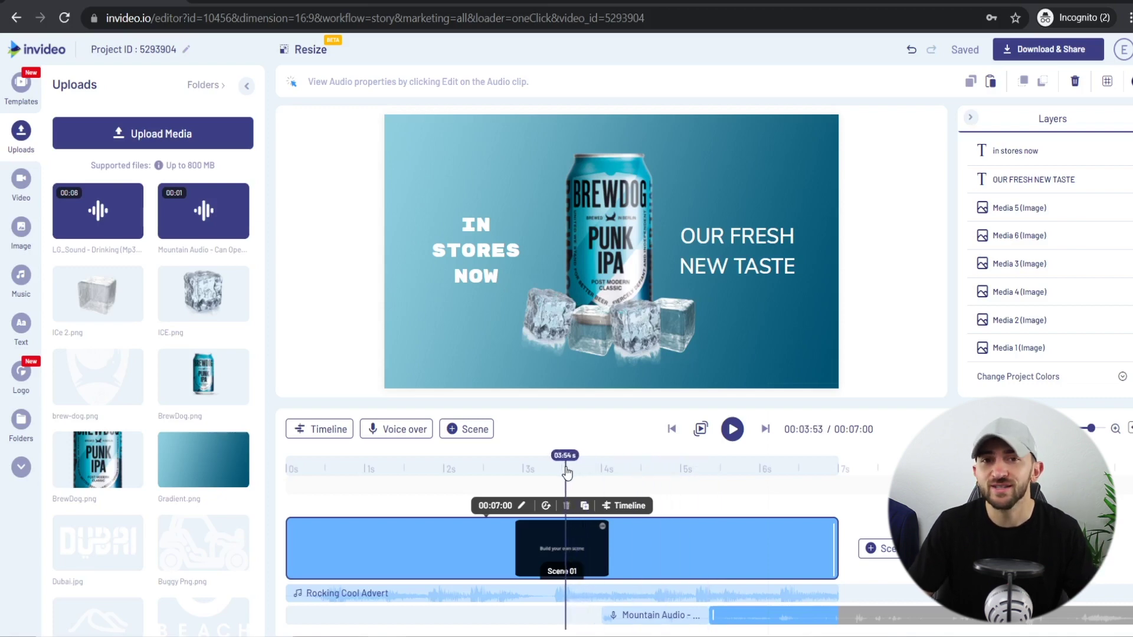
{"action": "left_click_drag", "start_coordinate": [567, 472], "coordinate": [562, 470]}
{"action": "left_click_drag", "start_coordinate": [678, 616], "coordinate": [641, 616]}
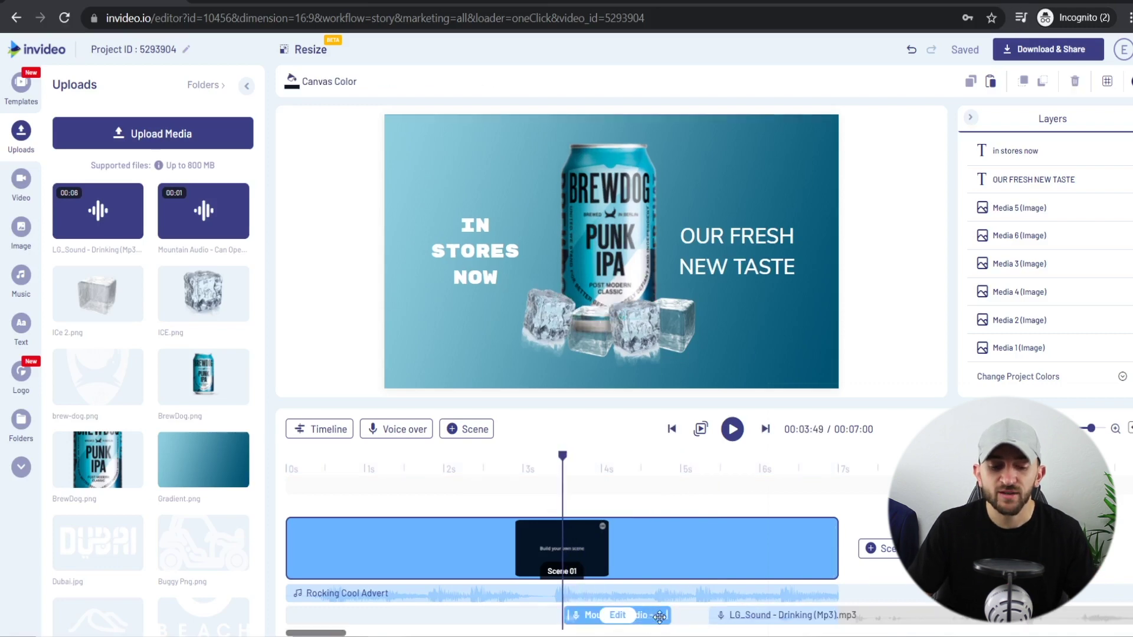
{"action": "mouse_move", "coordinate": [601, 625]}
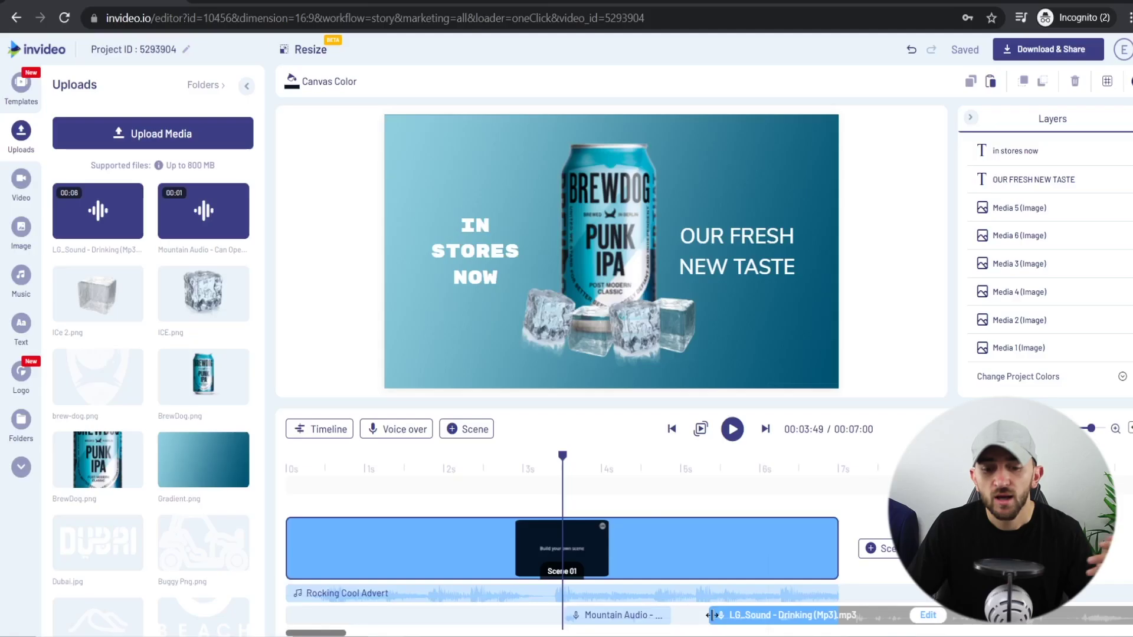
Trim the beginning of the drinking sound to leave about 2 s, place it directly after the can-opening sound, and preview the timing.
{"action": "left_click_drag", "start_coordinate": [711, 615], "coordinate": [1112, 611]}
{"action": "mouse_move", "coordinate": [986, 624]}
{"action": "left_mouse_down"}
{"action": "mouse_move", "coordinate": [781, 621]}
{"action": "mouse_move", "coordinate": [748, 631]}
{"action": "mouse_move", "coordinate": [688, 619]}
{"action": "left_mouse_up"}
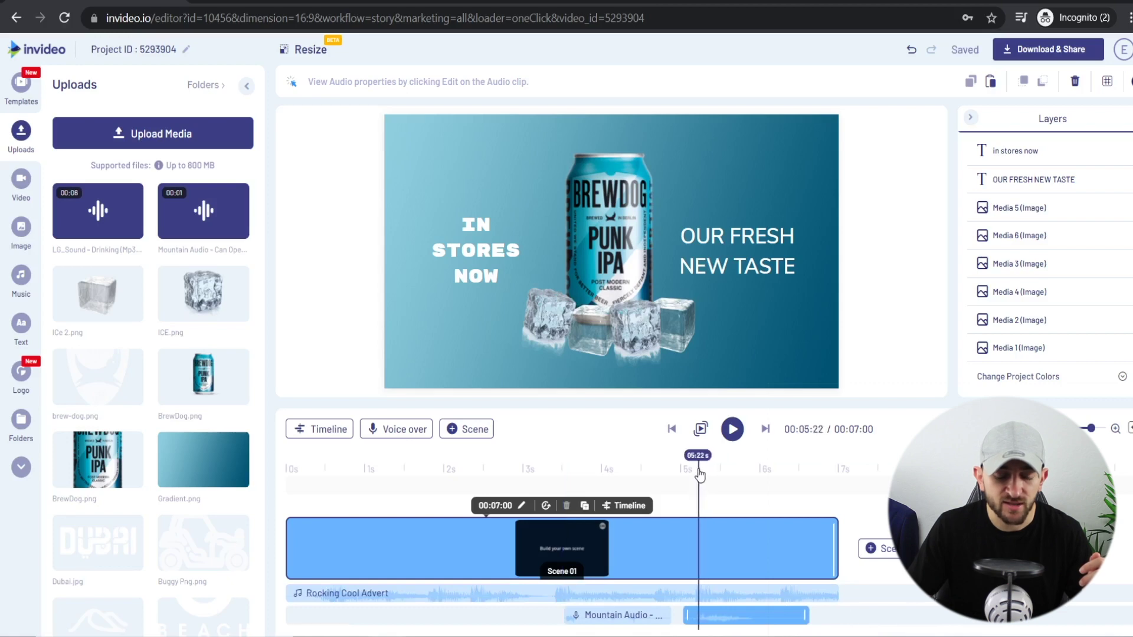
{"action": "left_click_drag", "start_coordinate": [699, 475], "coordinate": [695, 475]}
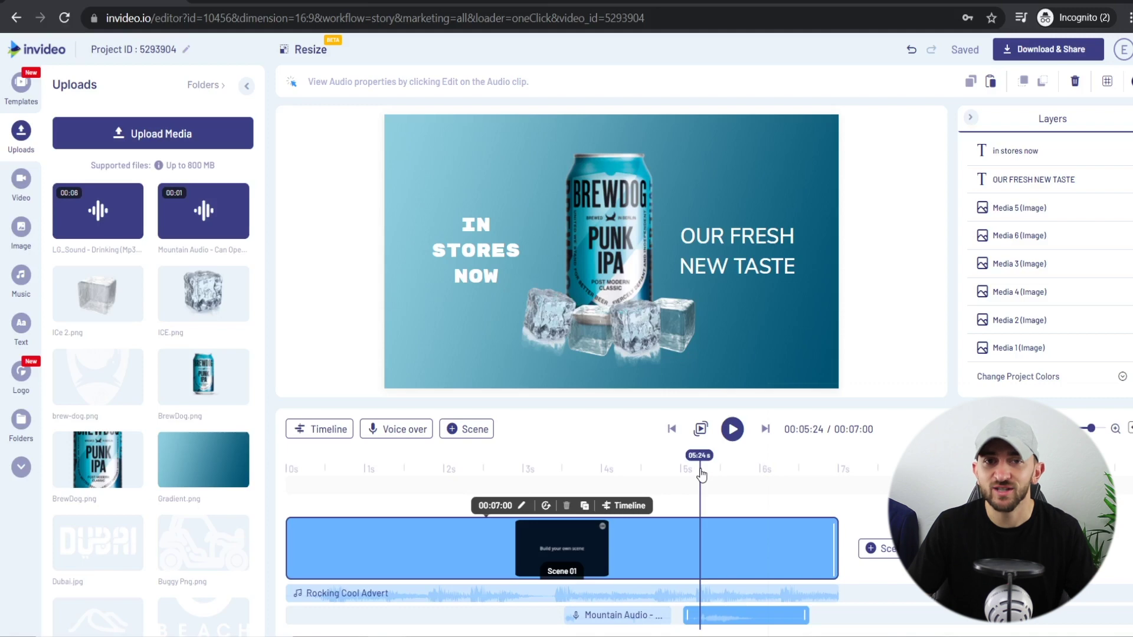
{"action": "left_click_drag", "start_coordinate": [705, 614], "coordinate": [709, 615]}
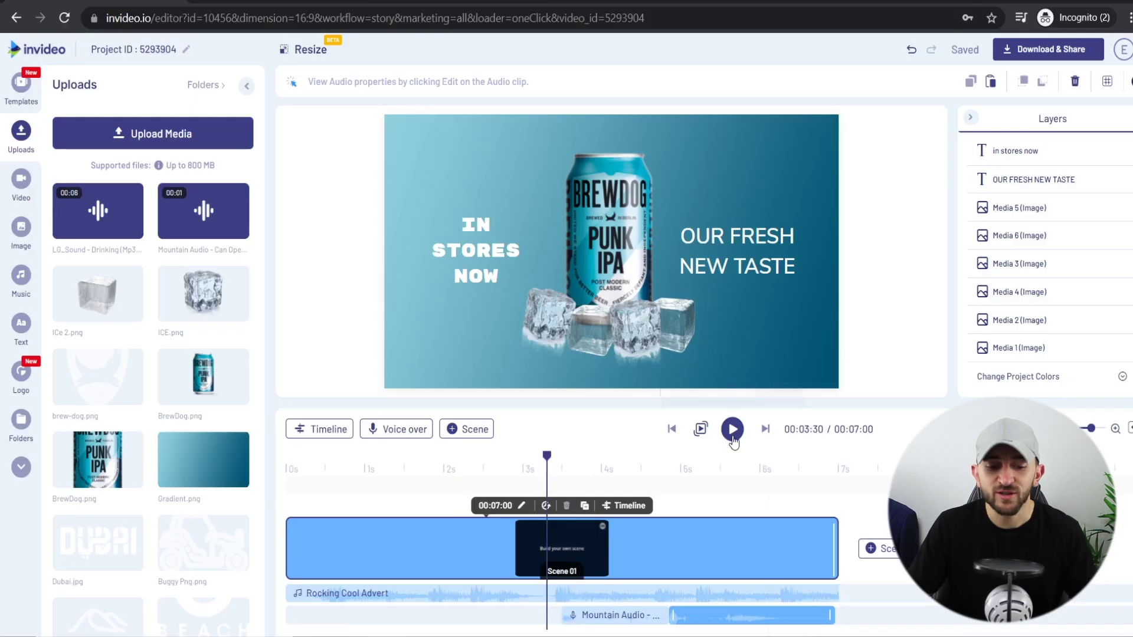
{"action": "left_click", "coordinate": [733, 430]}
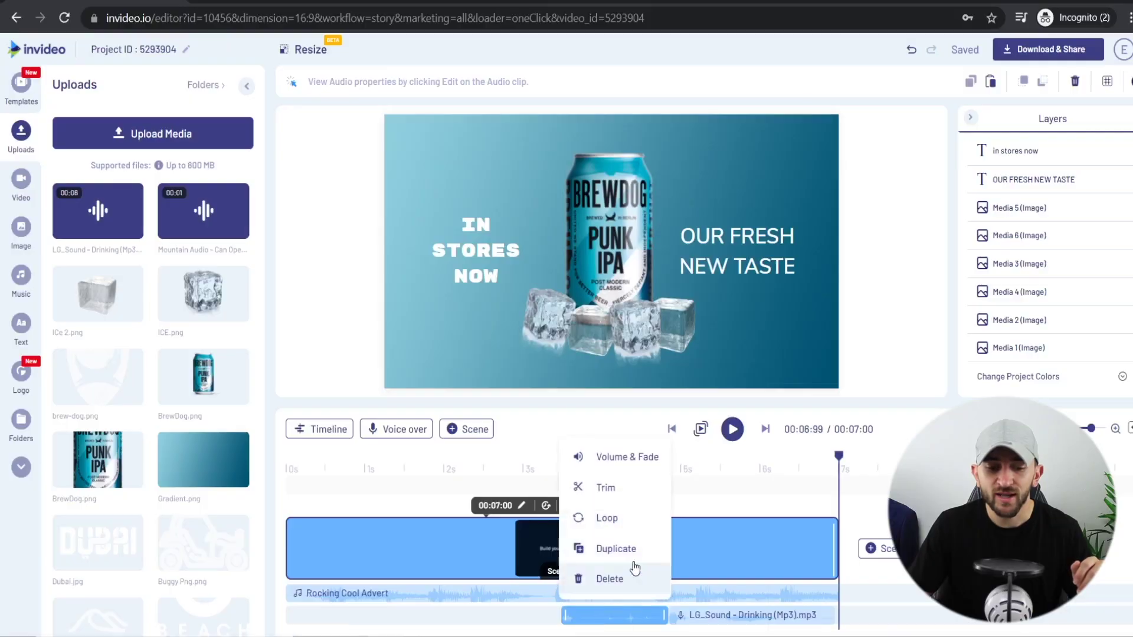
Raise the can-opening sound's Background Audio Dips To level to about 58% in its volume settings.
{"action": "left_click", "coordinate": [631, 458]}
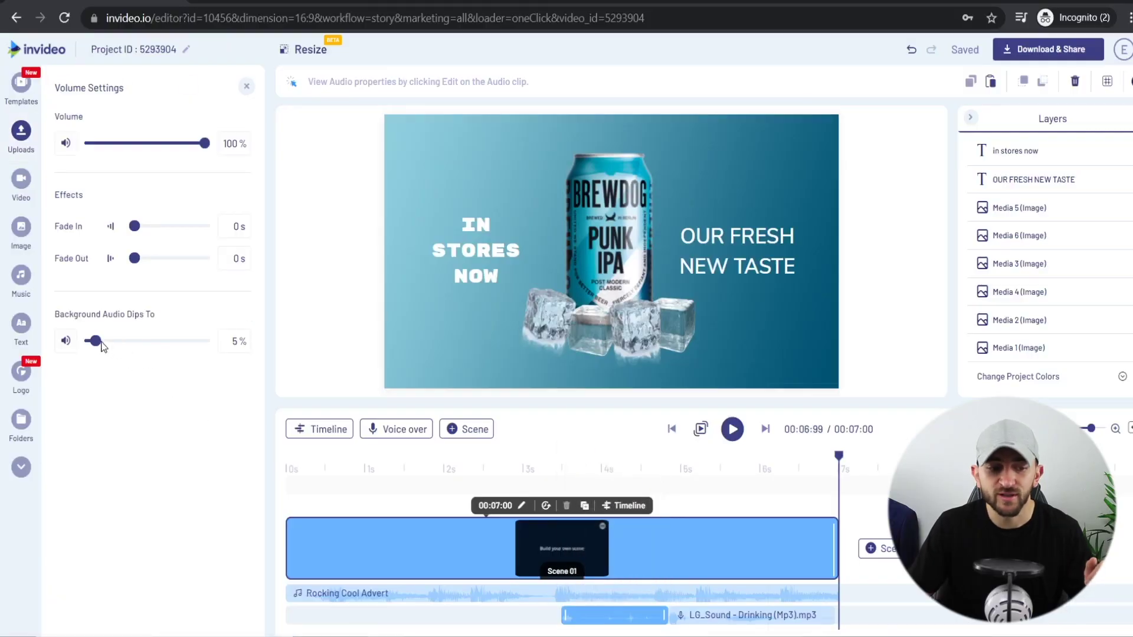
{"action": "left_click_drag", "start_coordinate": [116, 348], "coordinate": [138, 348]}
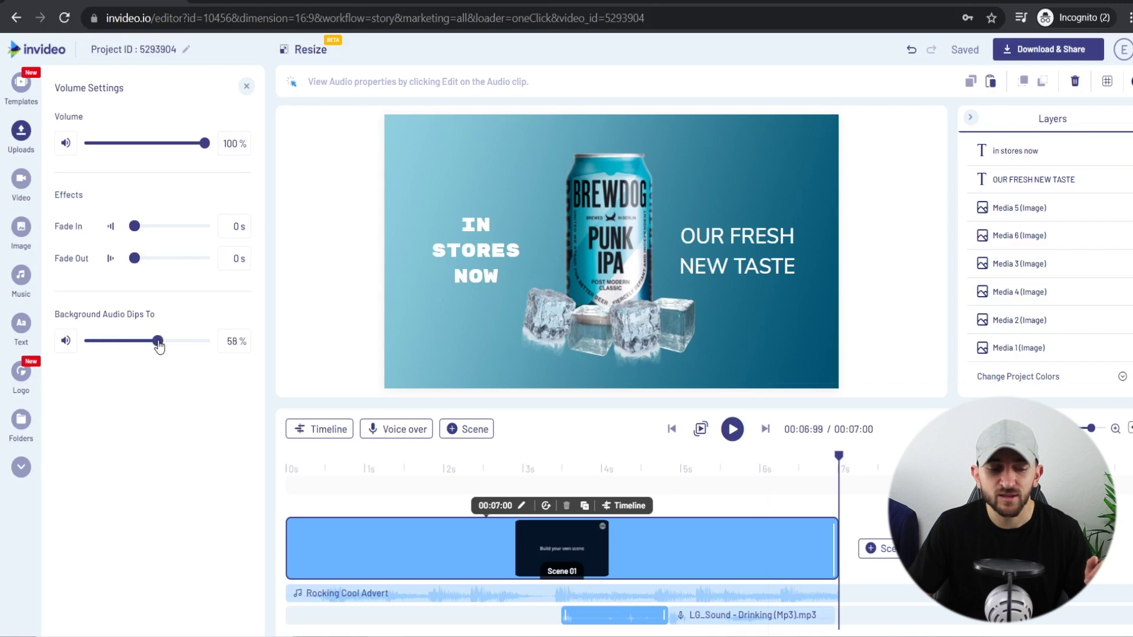